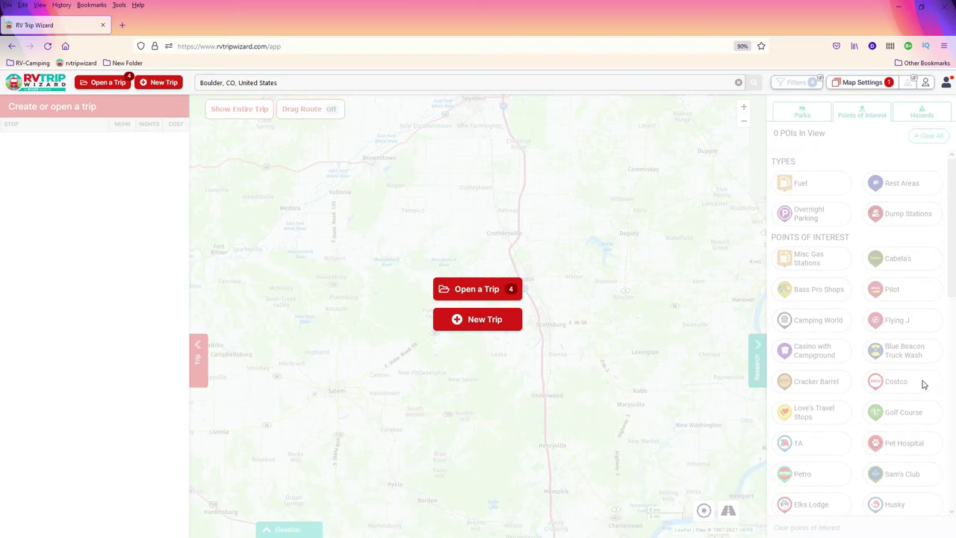
Step: Create a new trip named PetStops with a departure date of 7/28/2021
click(414, 23)
click(475, 321)
click(469, 139)
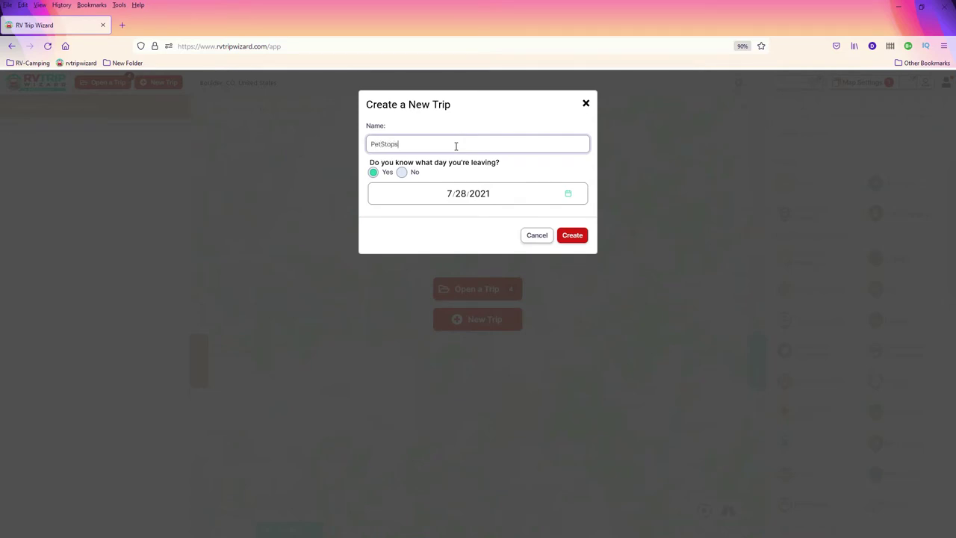
click(572, 239)
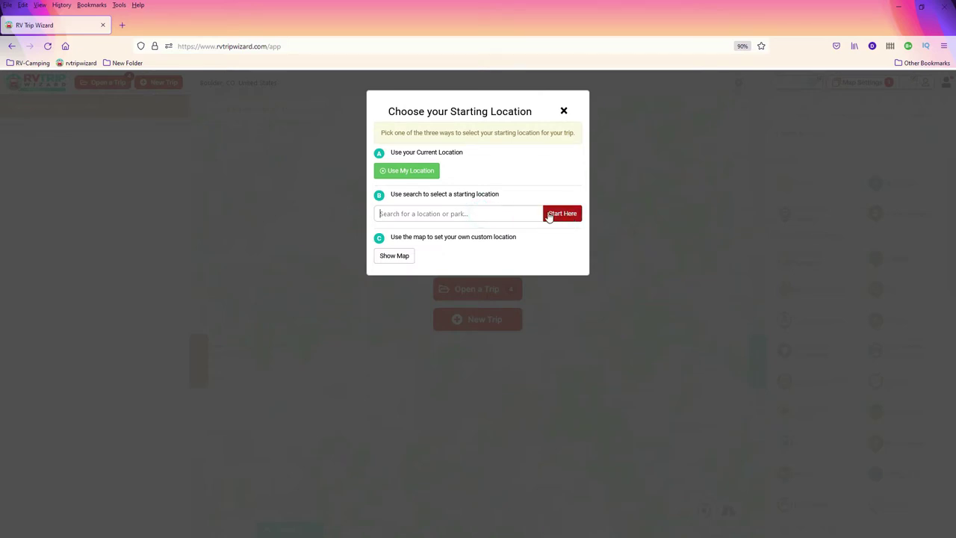
Step: Search for Louisville and set Louisville South KOA Holiday as the trip's starting location
text(Louisville)
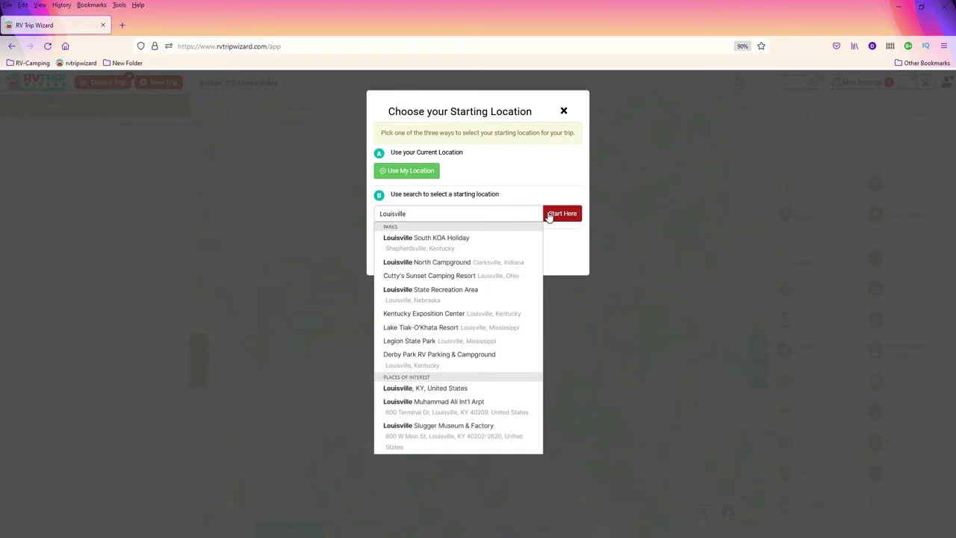
click(420, 239)
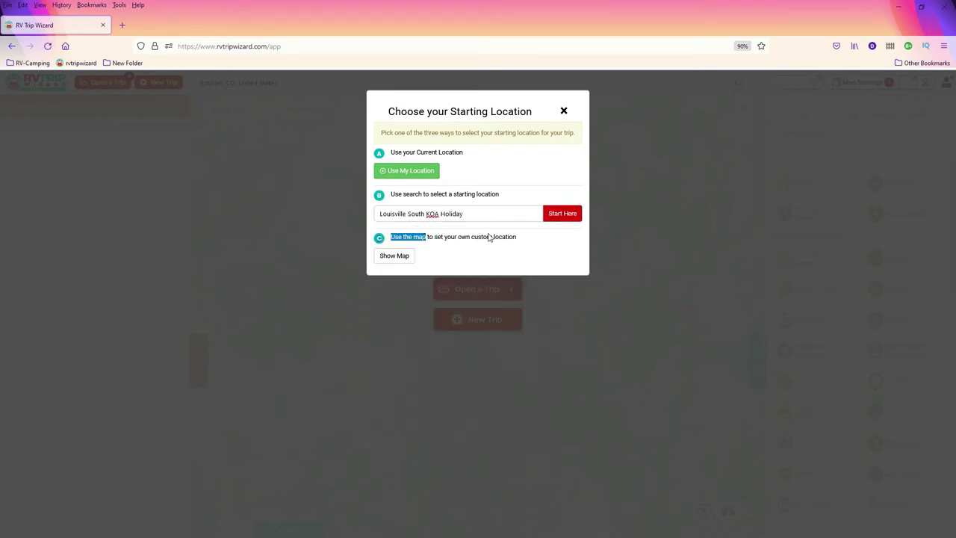
click(562, 215)
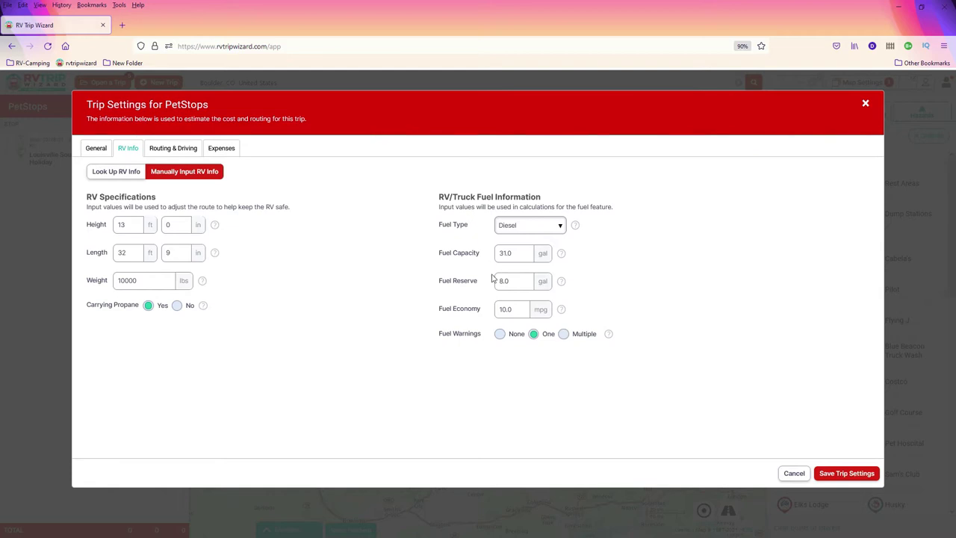
Step: Review the RV fuel capacity, reserve and economy, set Fuel Warnings to Multiple, and save the trip settings
double_click(511, 253)
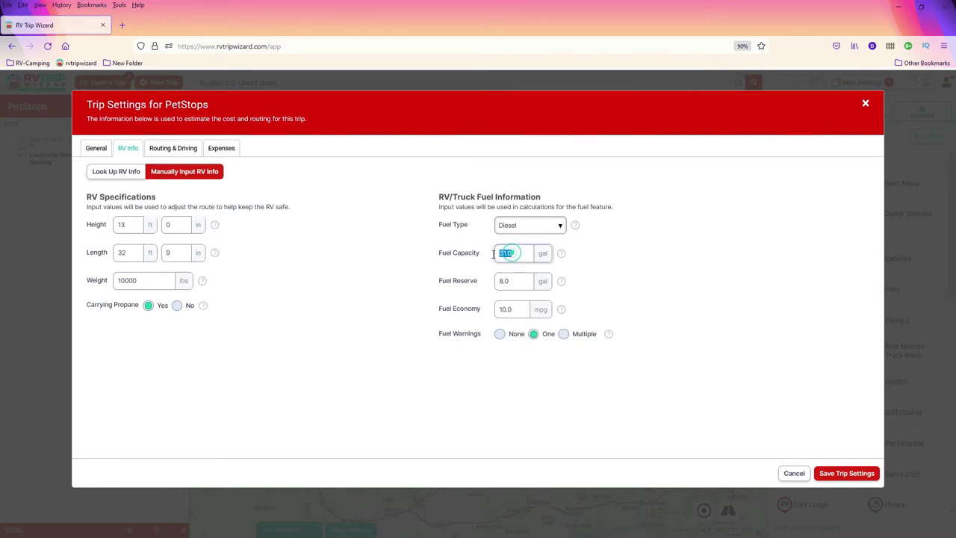
double_click(510, 280)
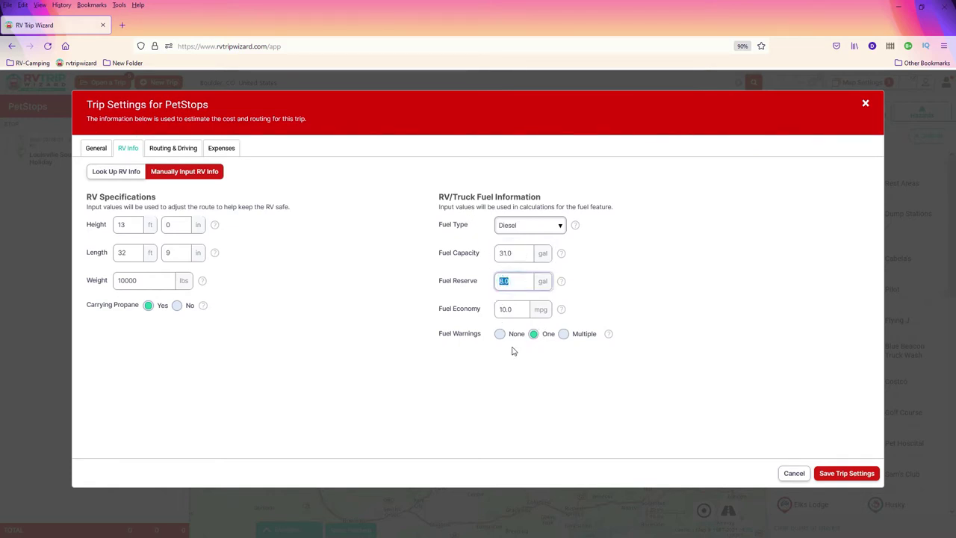
double_click(514, 310)
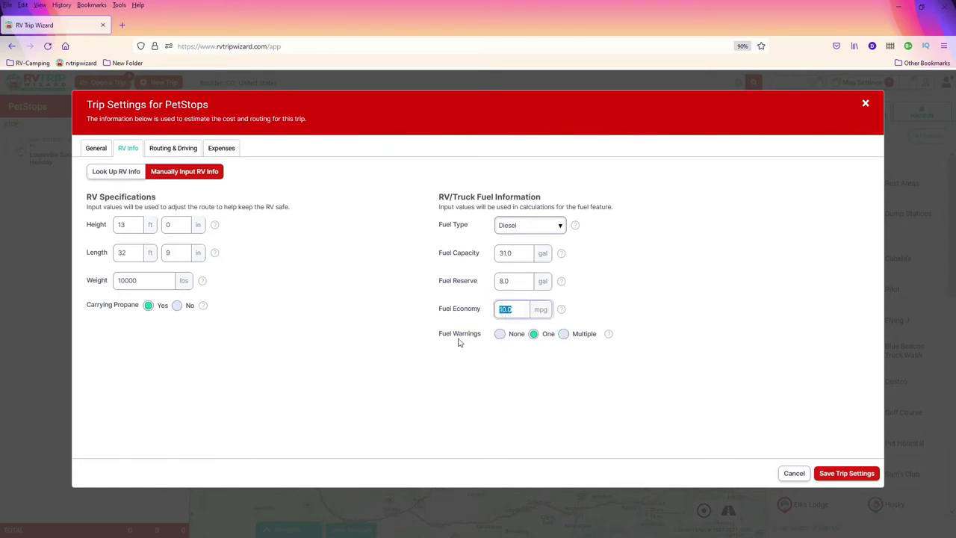
click(563, 334)
click(859, 477)
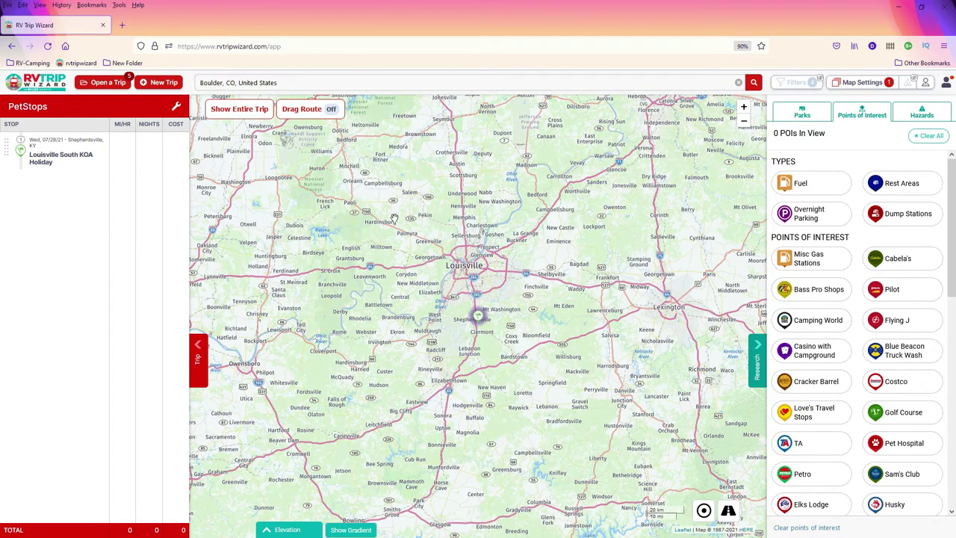
Step: Add Boulder, CO, United States as a custom stop after Louisville South KOA Holiday and show the entire trip
click(311, 83)
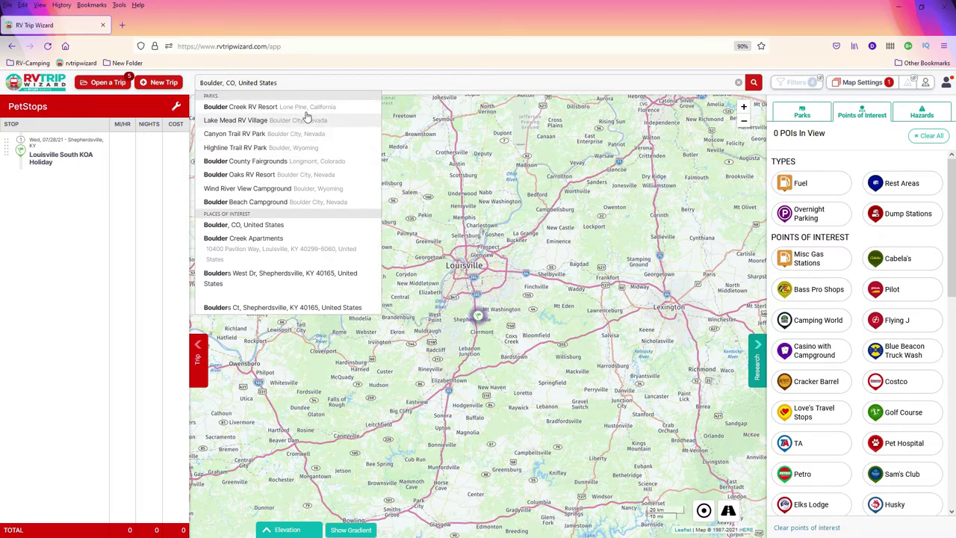
click(239, 225)
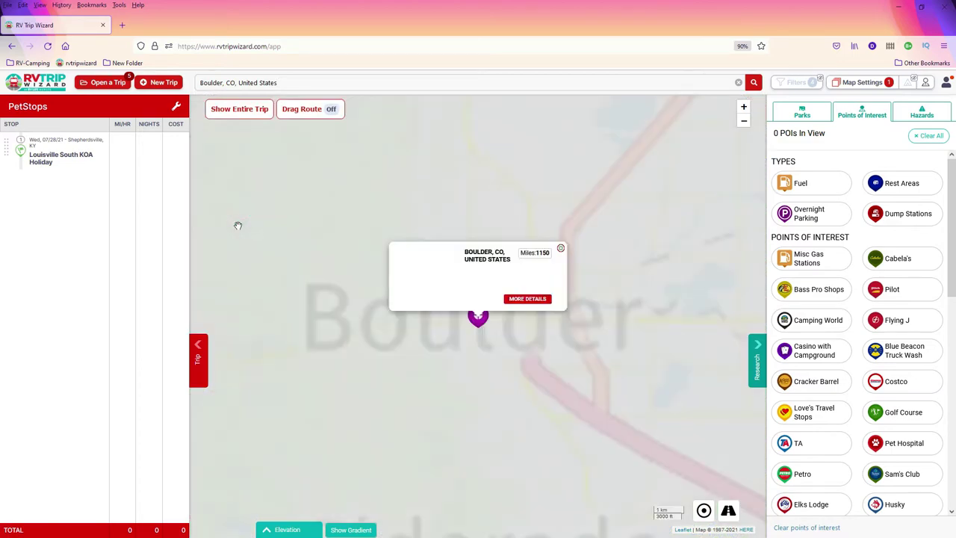
click(527, 299)
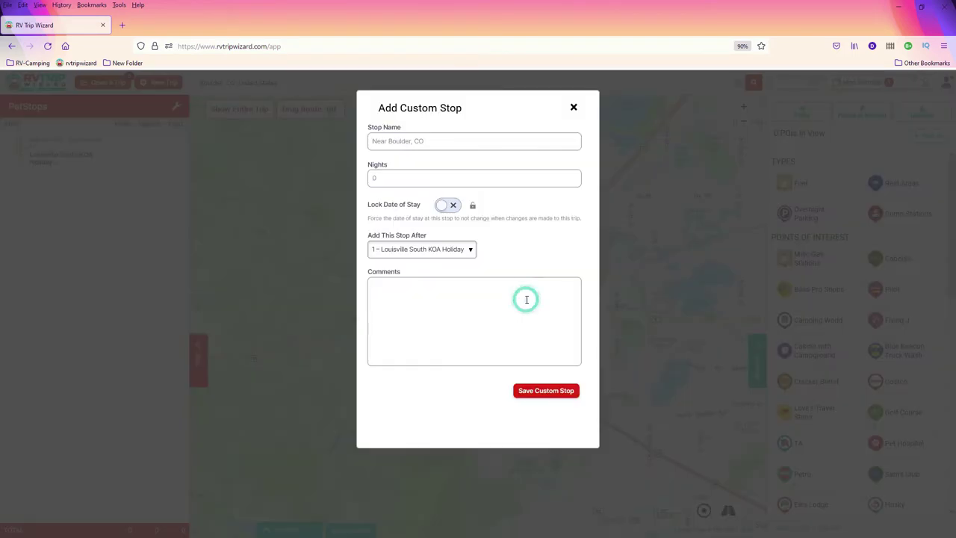
click(537, 390)
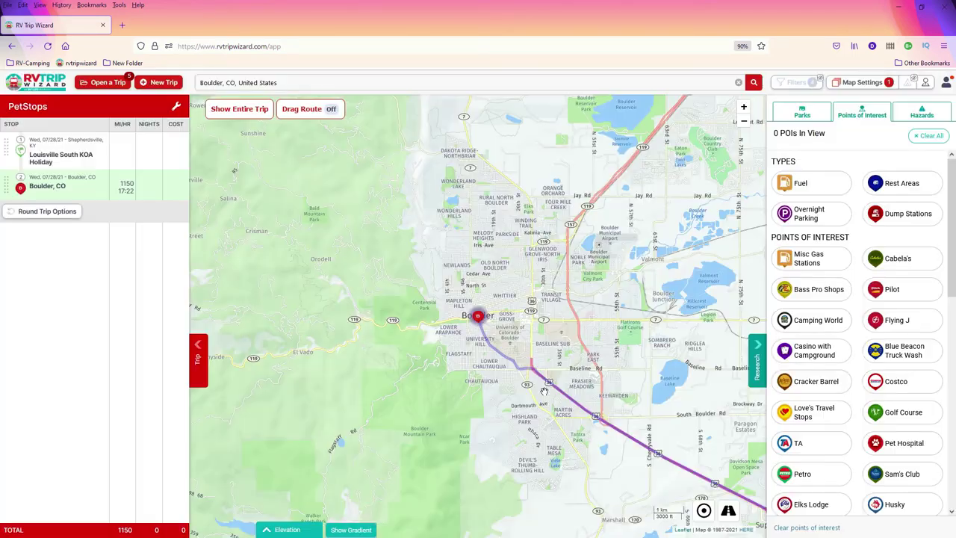
click(241, 111)
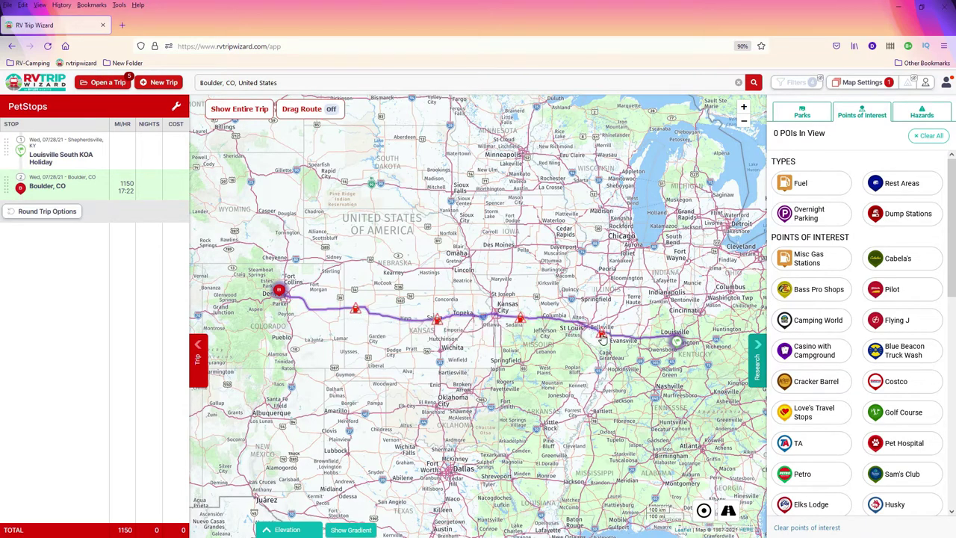
Step: Show fuel points of interest along the route, excluding Misc Gas Stations and Costco, and widen the map
scroll(601, 336, up, 5)
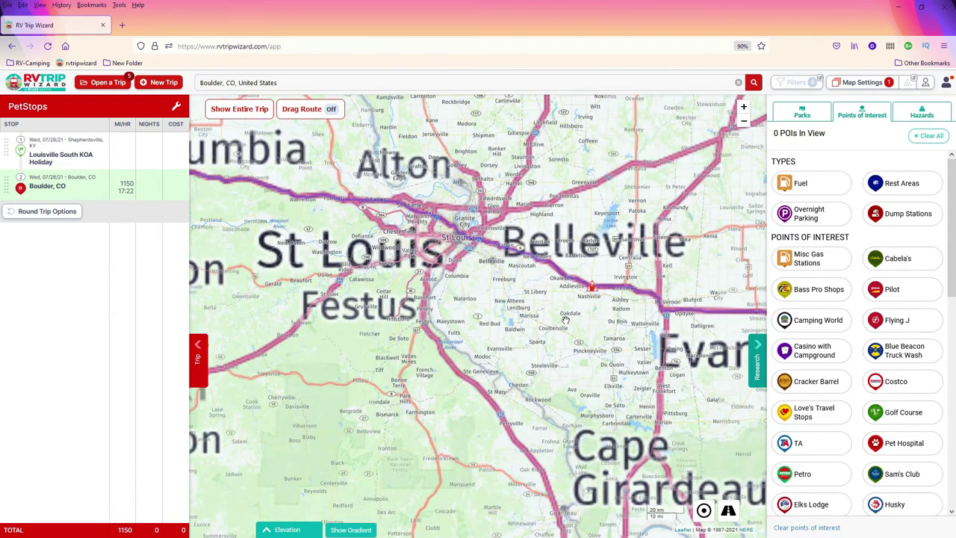
drag(565, 320, 477, 337)
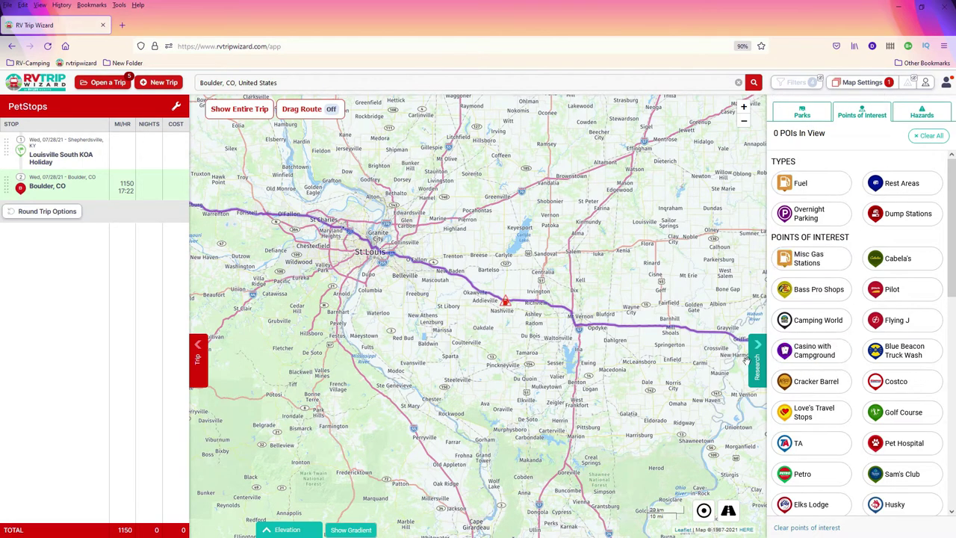
click(756, 359)
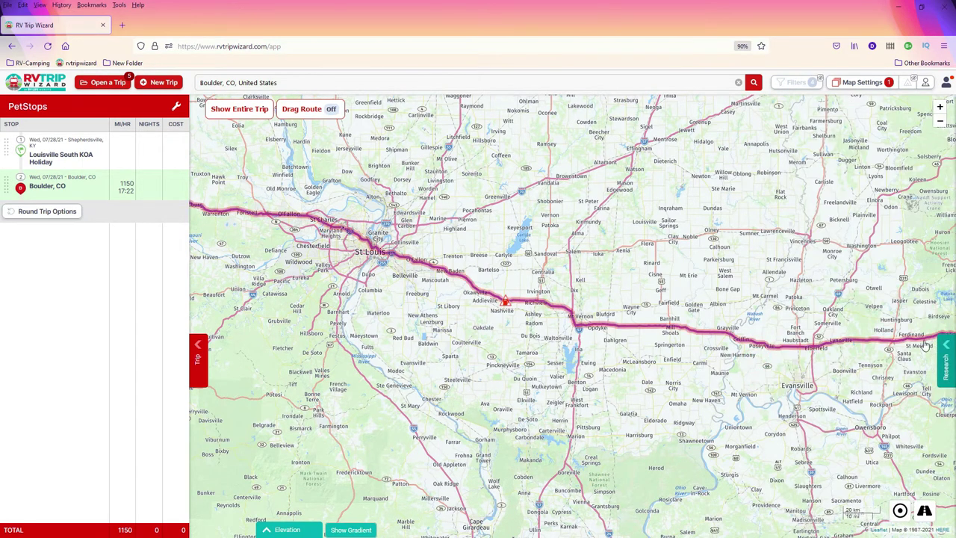
click(944, 351)
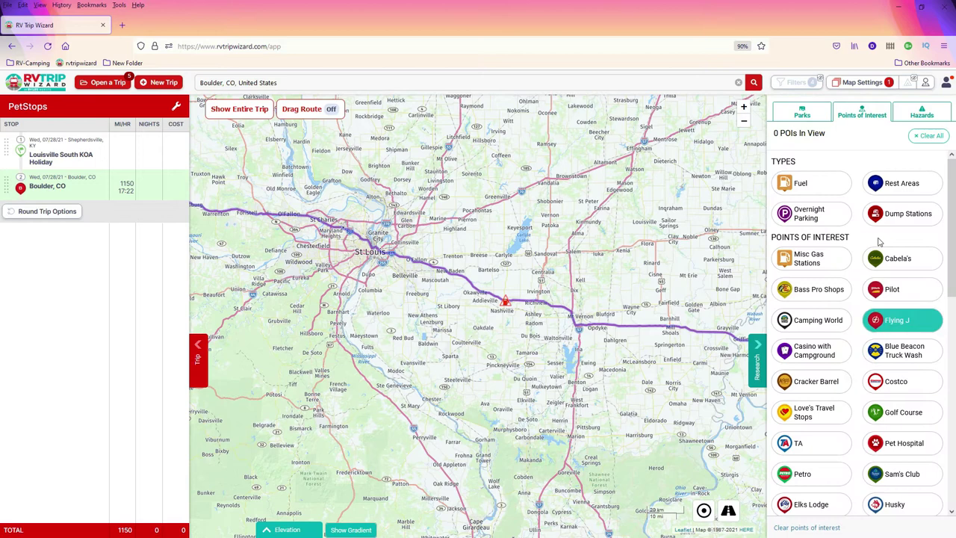
click(805, 187)
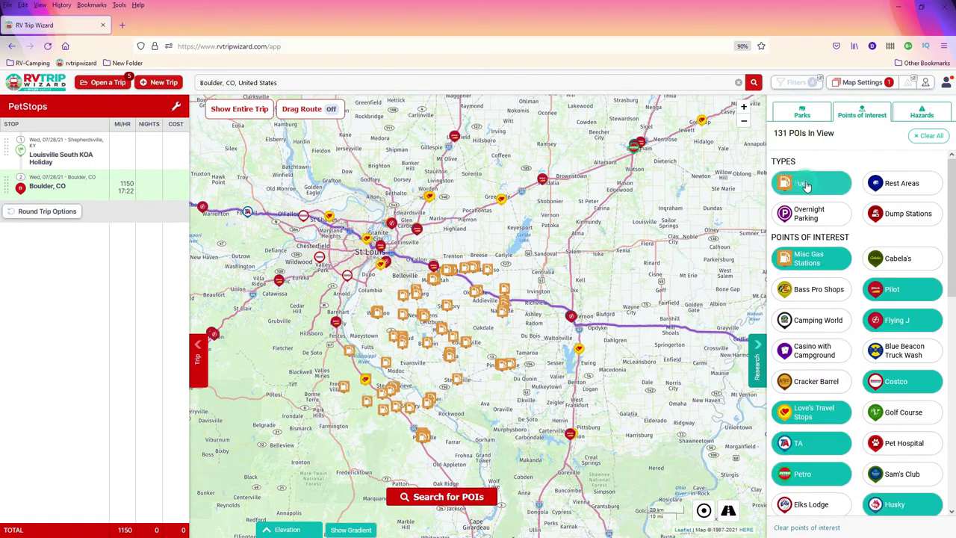
click(811, 262)
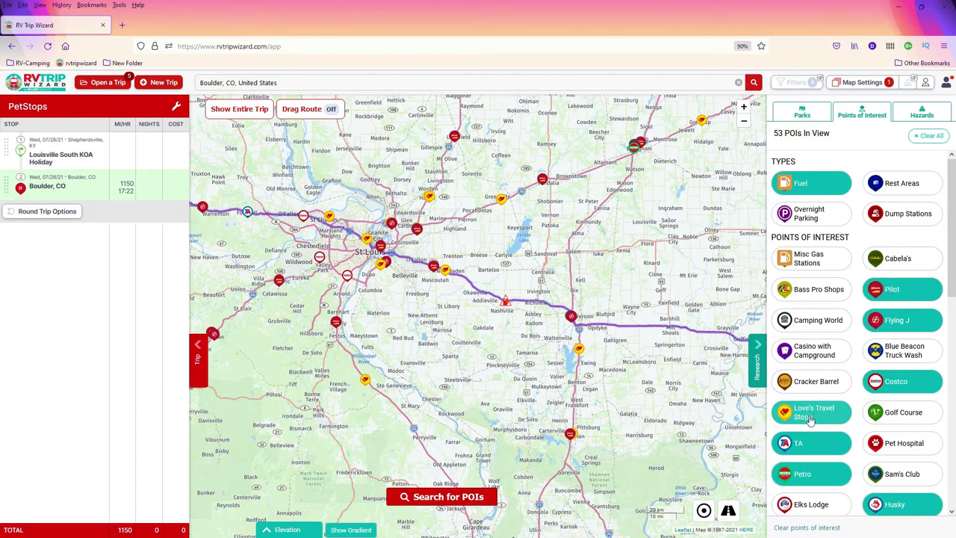
click(903, 386)
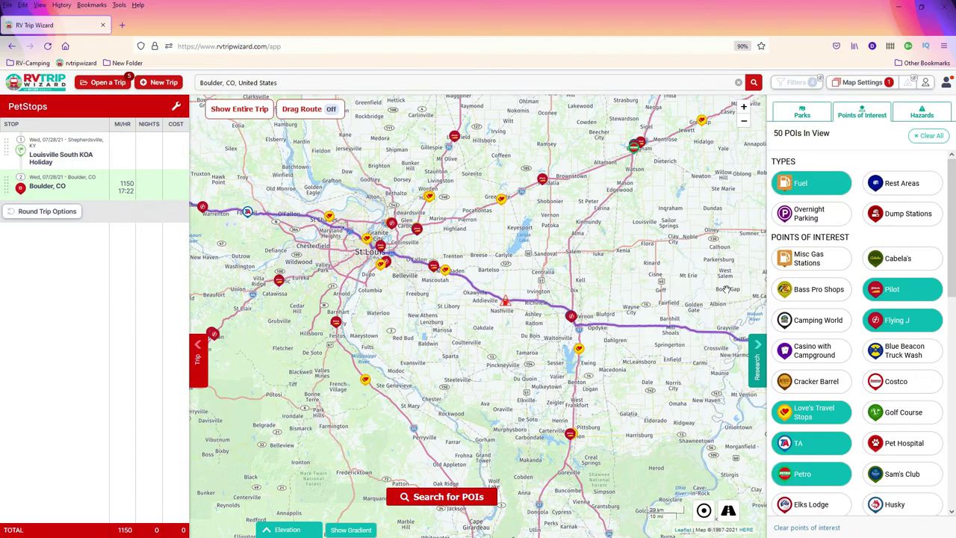
click(757, 345)
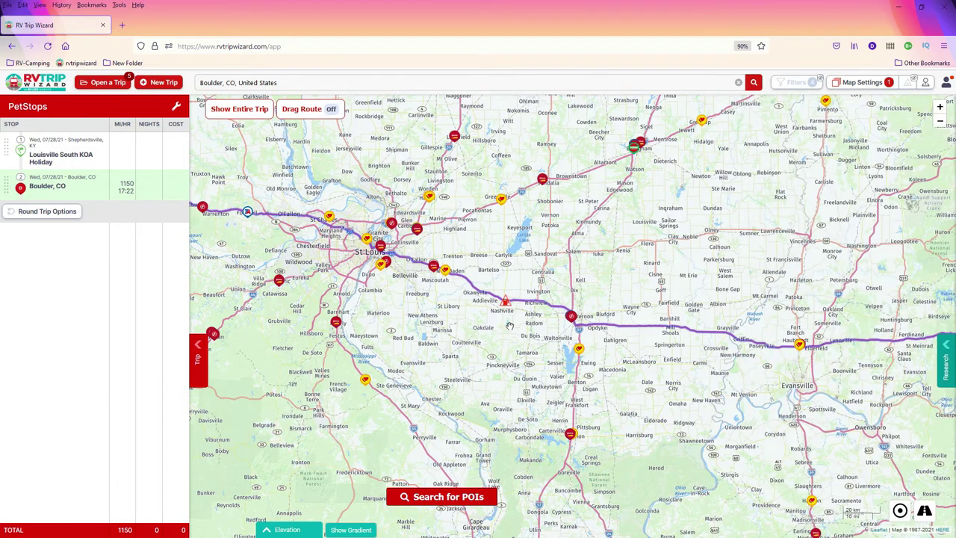
Step: Add the Pilot Travel Center near Mt Vernon to the trip as a stop after Louisville South KOA Holiday
scroll(508, 326, up, 1)
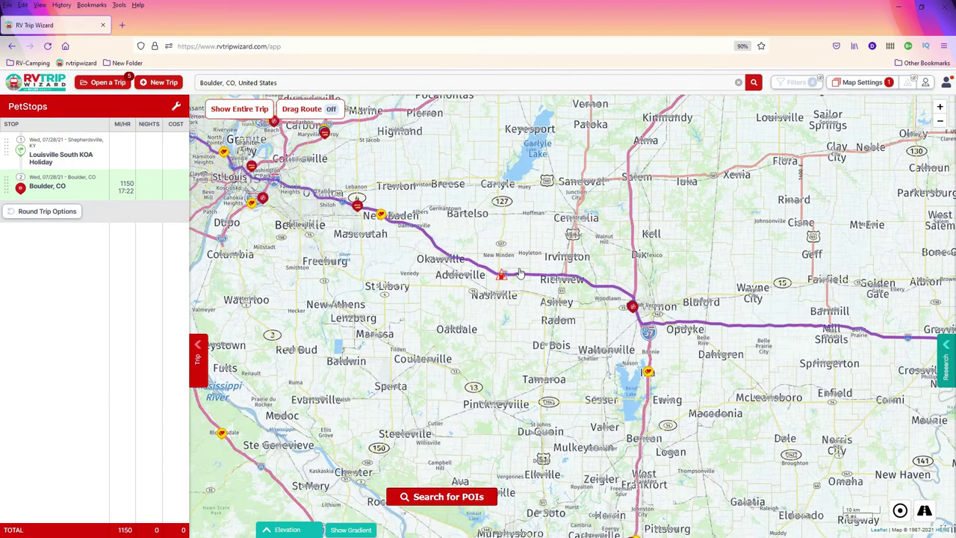
mouse_move(502, 280)
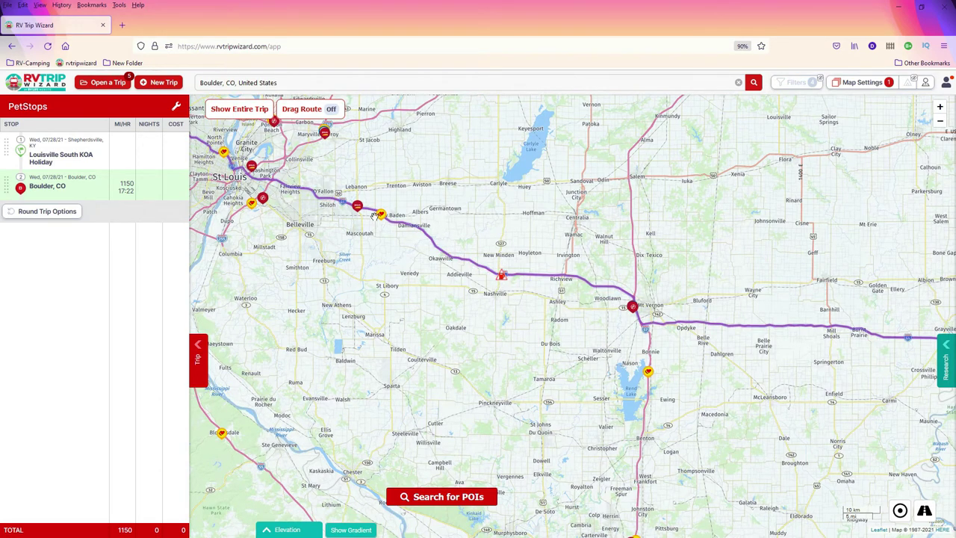
scroll(633, 308, up, 1)
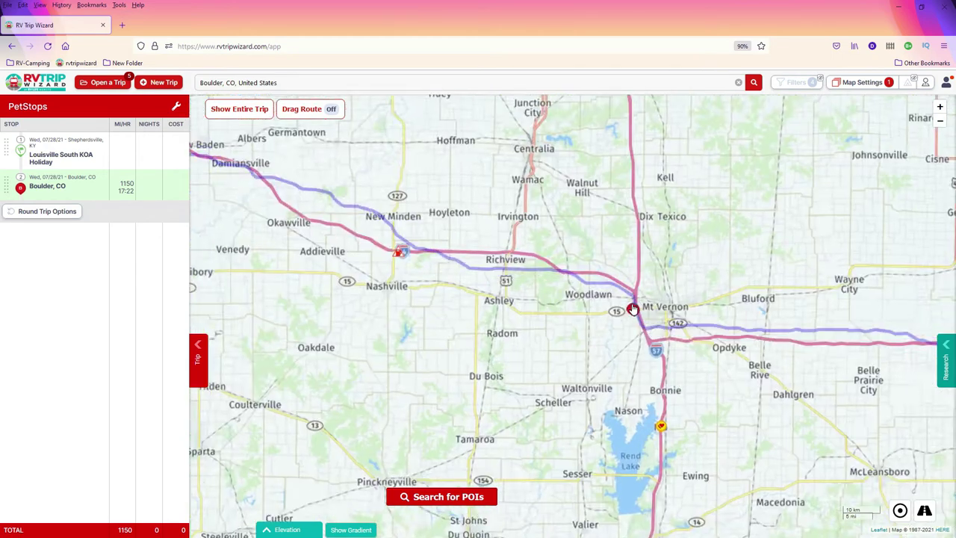
scroll(633, 312, up, 2)
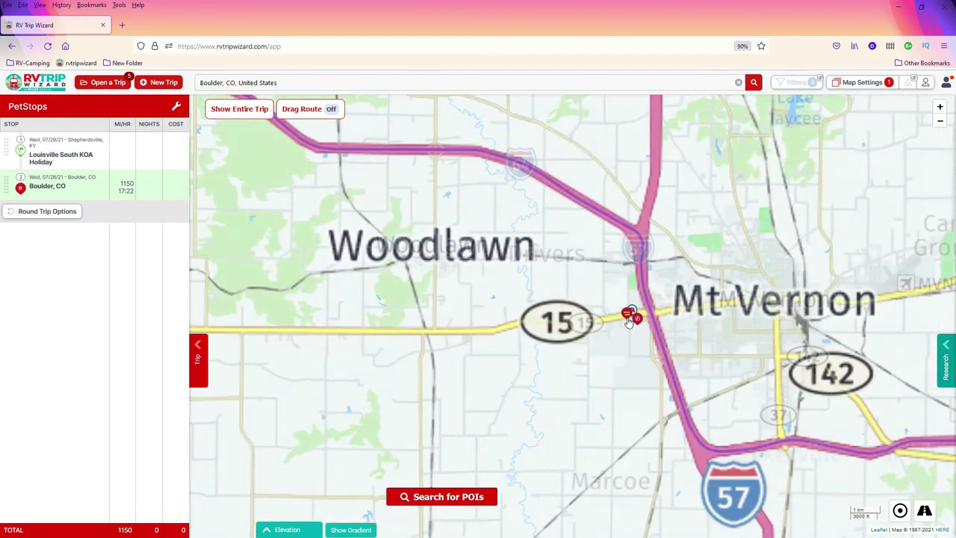
click(630, 313)
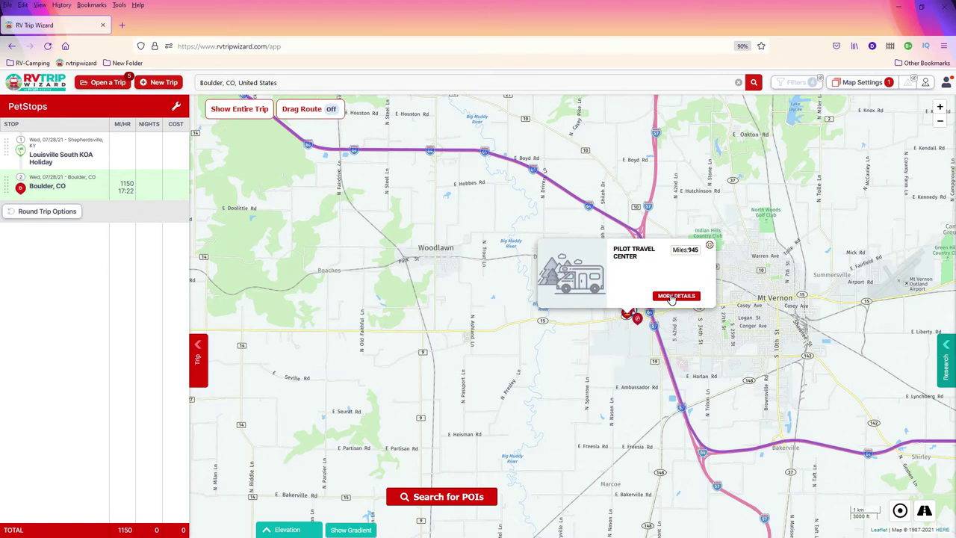
mouse_move(57, 160)
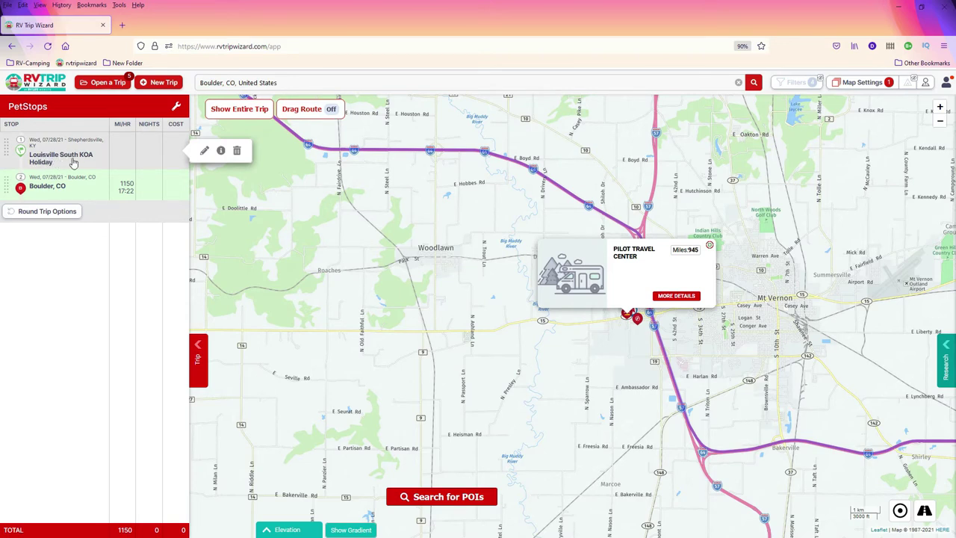
click(678, 298)
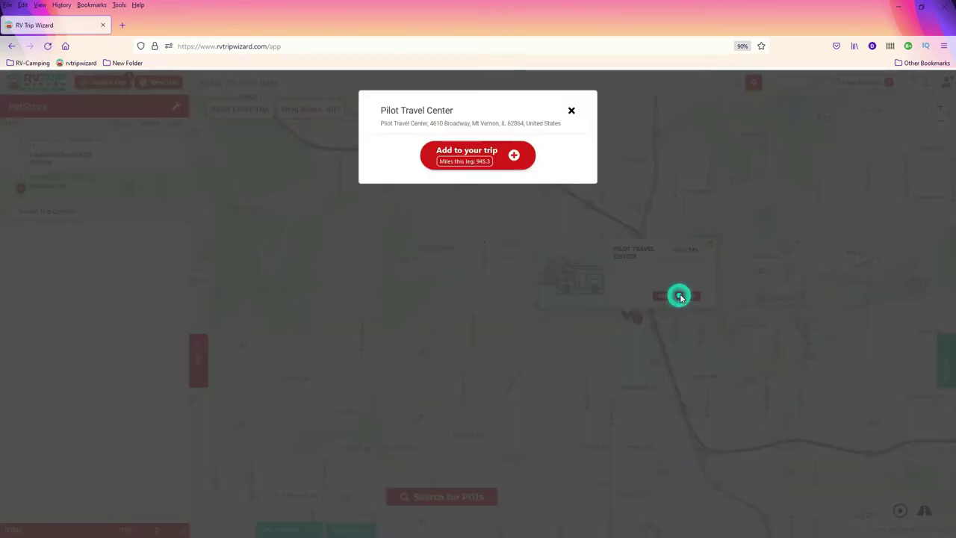
click(515, 160)
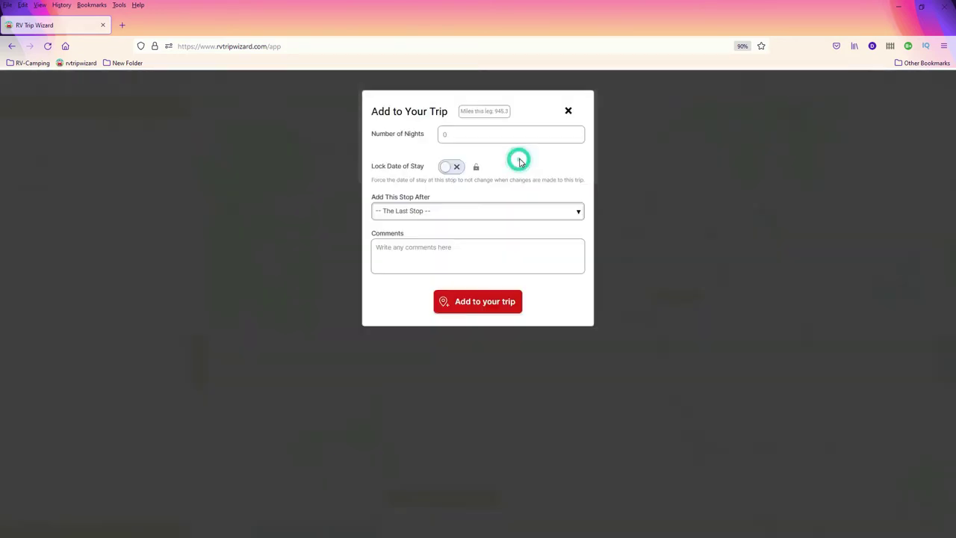
click(442, 213)
click(421, 243)
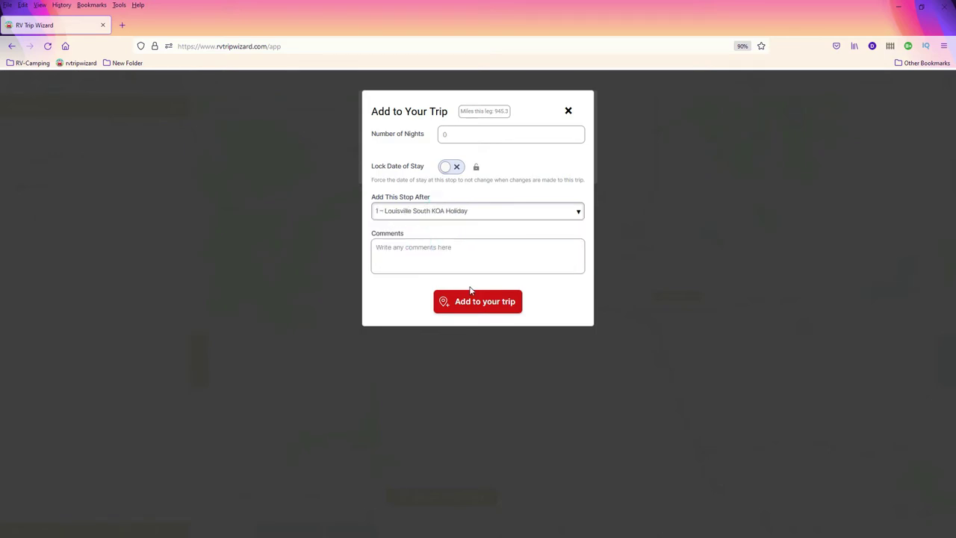
click(489, 302)
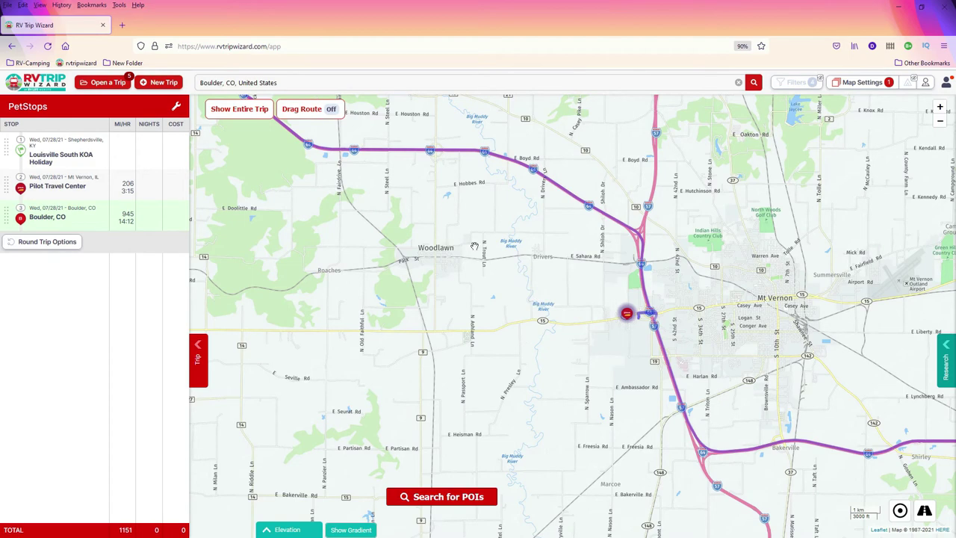
Step: Mark the Pilot Travel Center stop to top off fuel and save the stop's details
scroll(543, 276, down, 5)
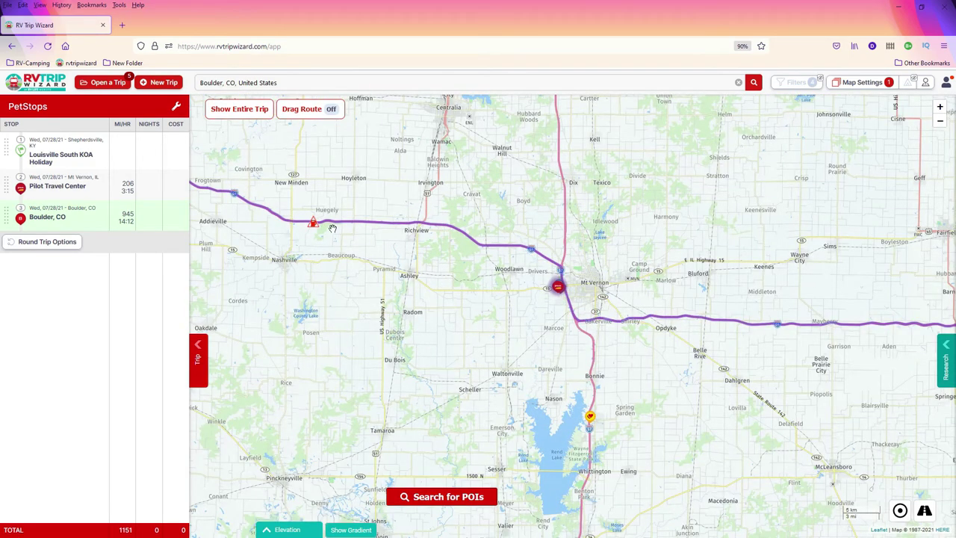
mouse_move(78, 188)
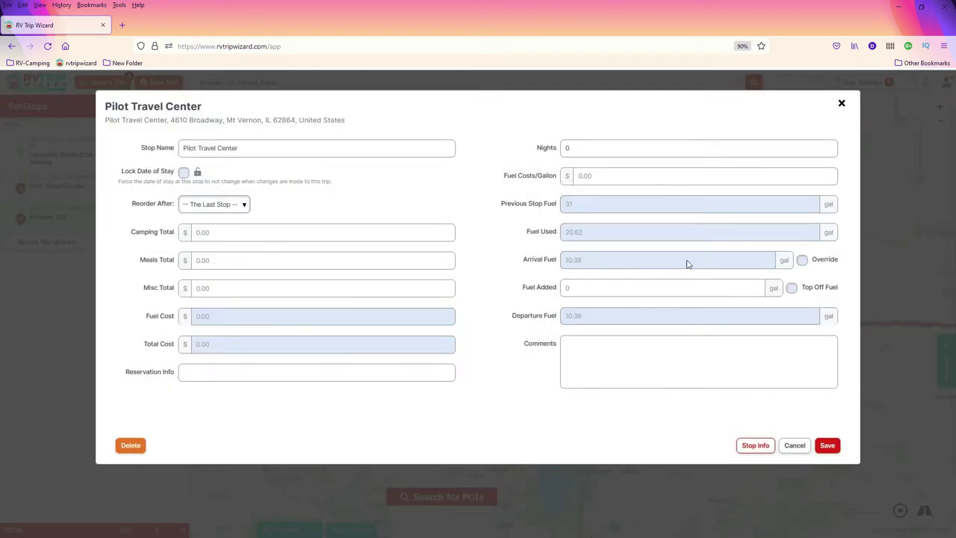
click(792, 287)
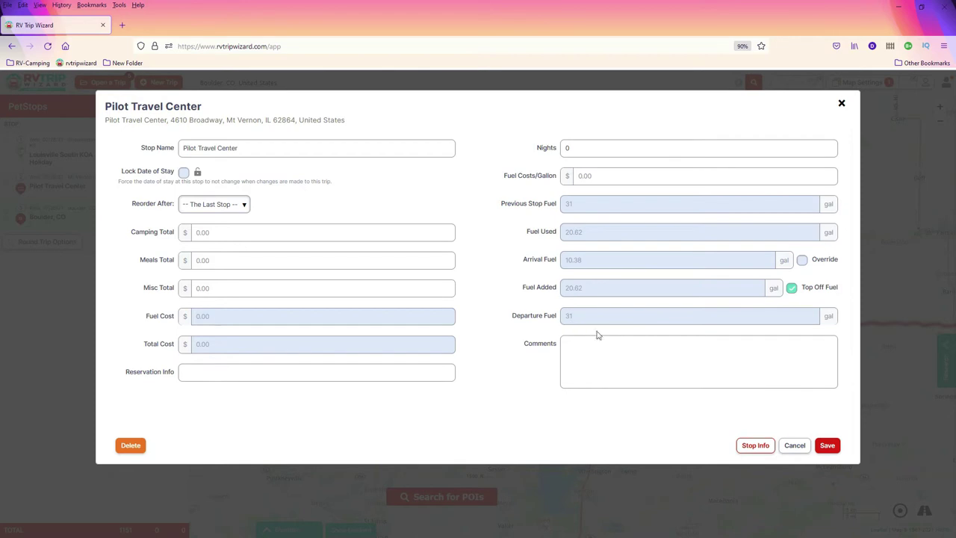
click(827, 446)
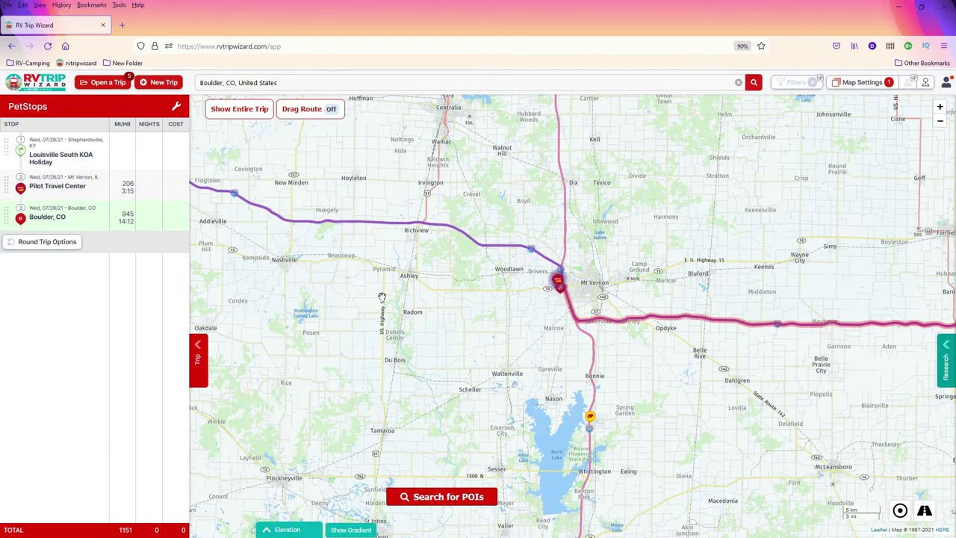
Step: Show the entire trip, then display fuel points of interest around the Chouteau Springs fuel warning, excluding Misc Gas Stations and Bass Pro Shops
scroll(382, 295, down, 1)
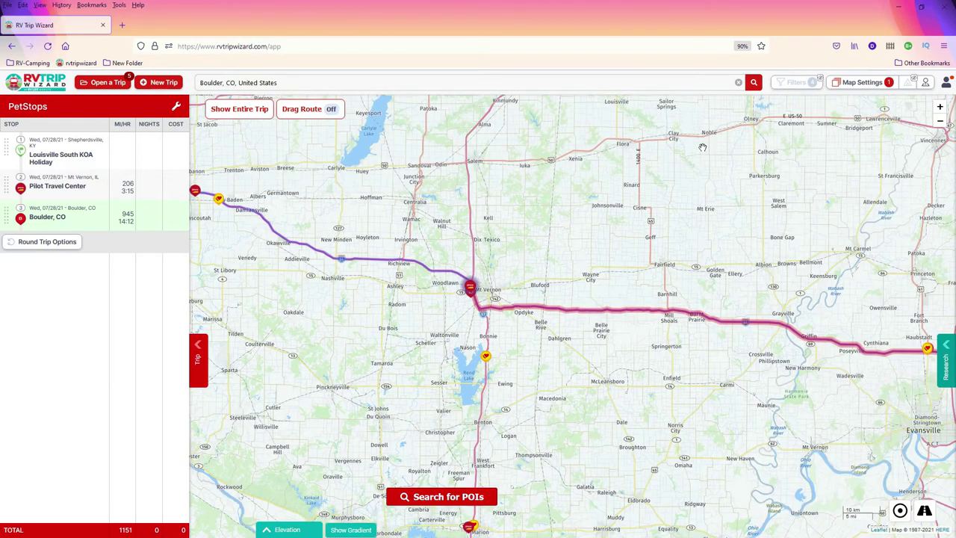
click(944, 364)
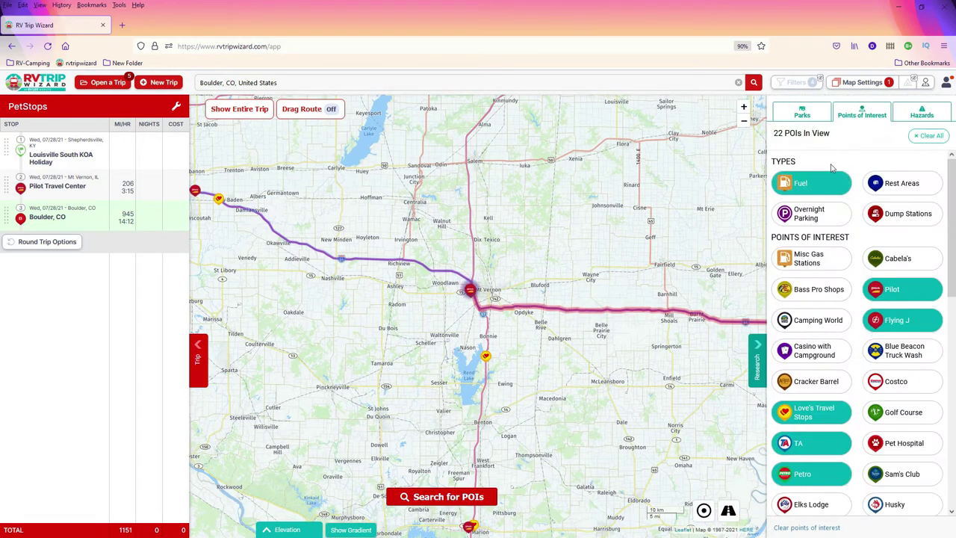
click(256, 109)
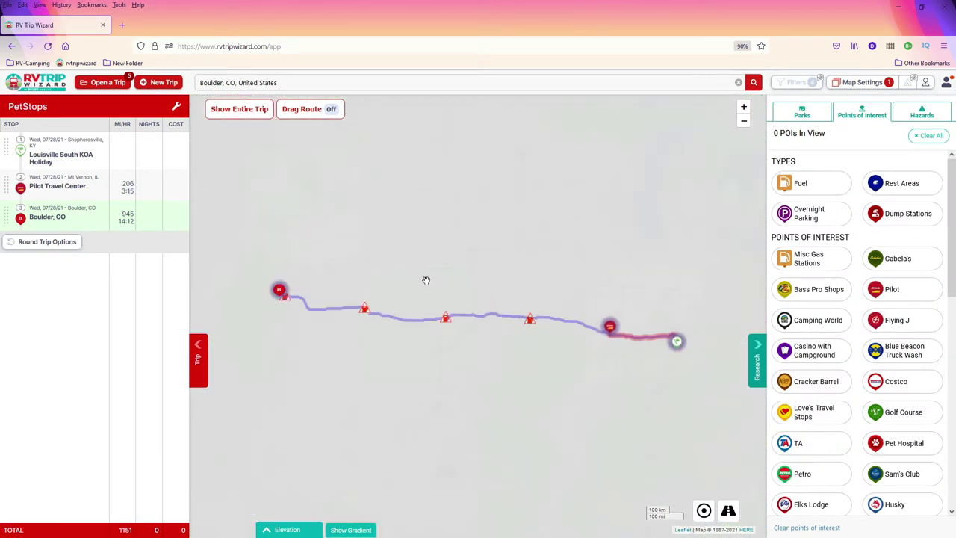
scroll(524, 317, up, 2)
scroll(516, 314, up, 4)
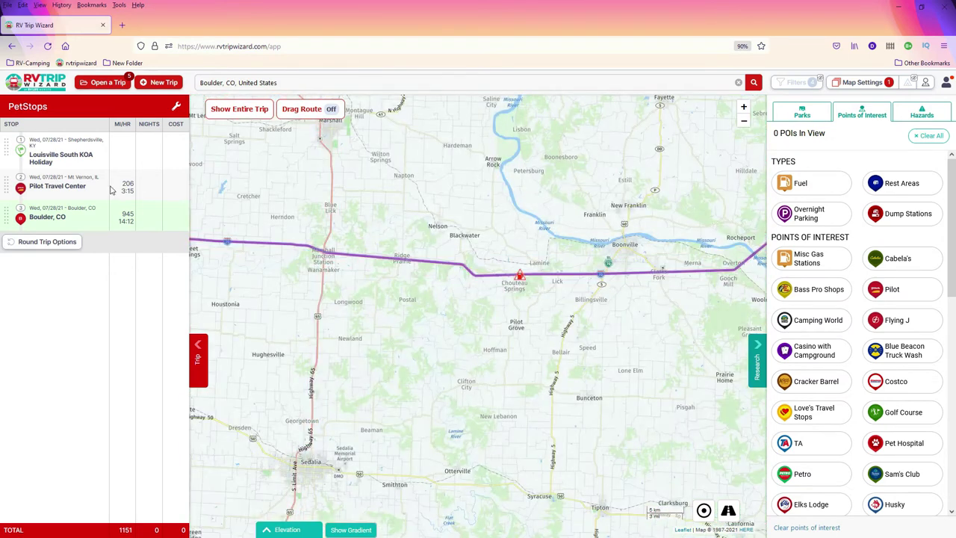
mouse_move(64, 188)
click(799, 186)
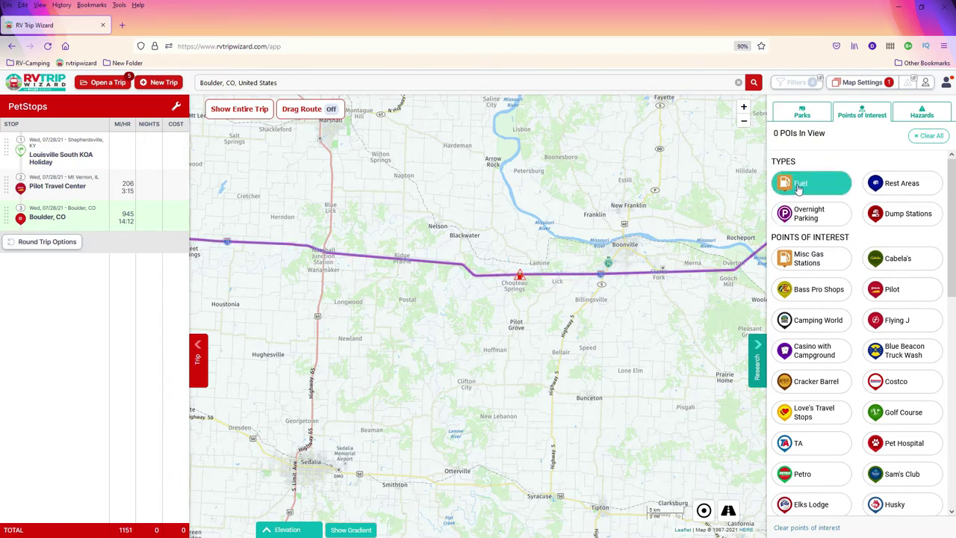
click(809, 259)
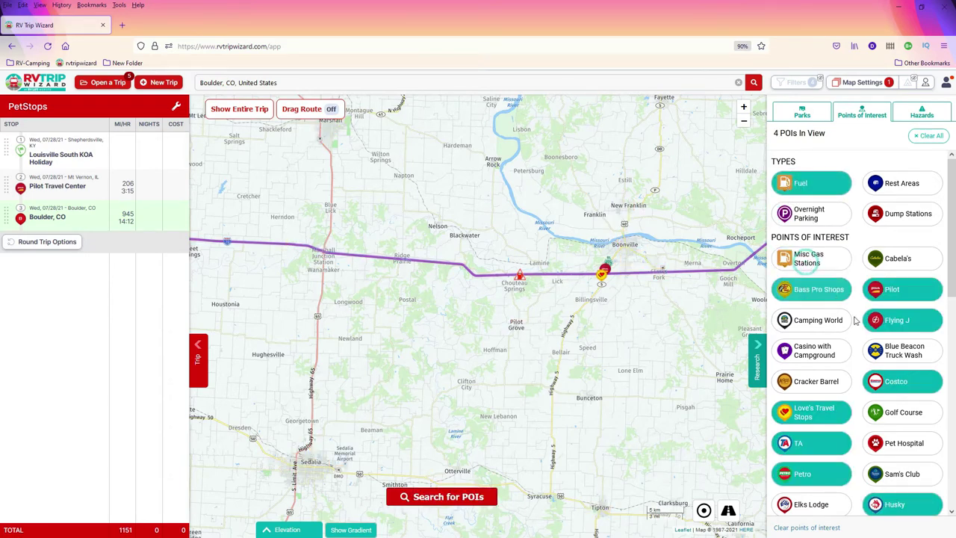
Step: Add the Love's Travel Stop in Boonville, MO to the trip as a stop after Pilot Travel Center
scroll(439, 278, down, 1)
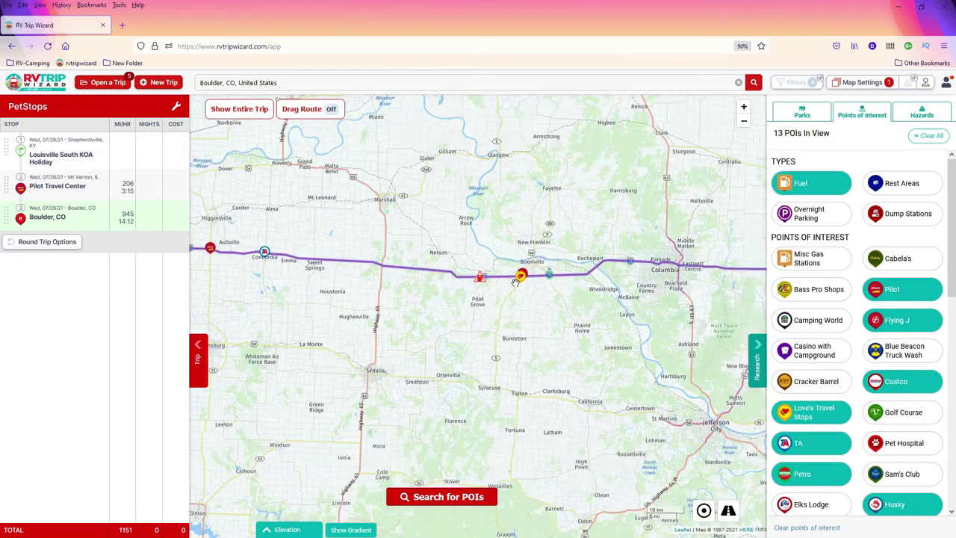
scroll(527, 275, up, 1)
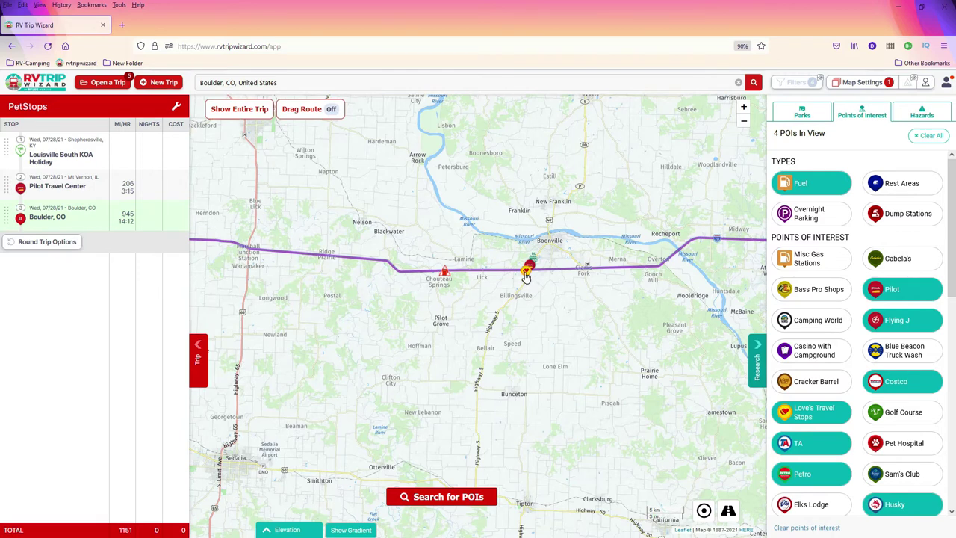
click(526, 273)
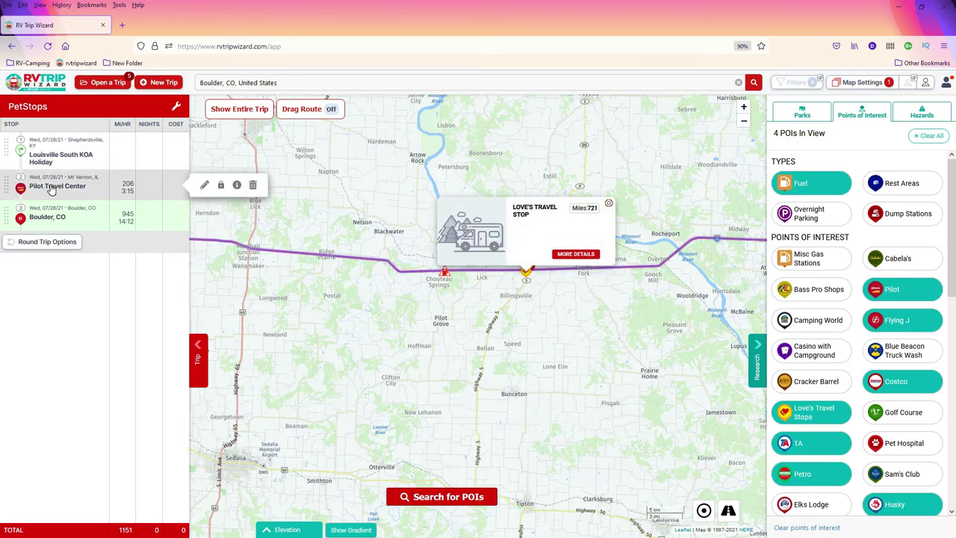
click(579, 255)
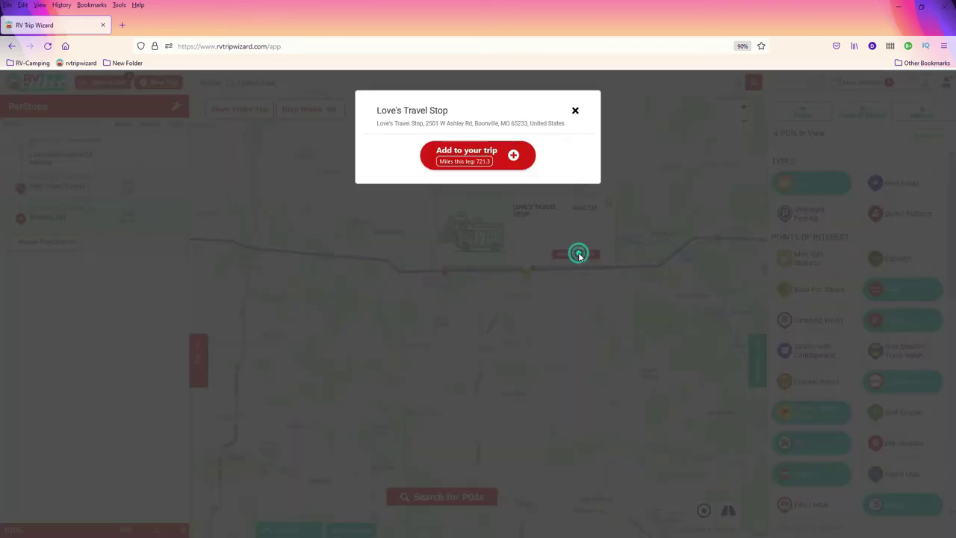
click(433, 165)
click(448, 211)
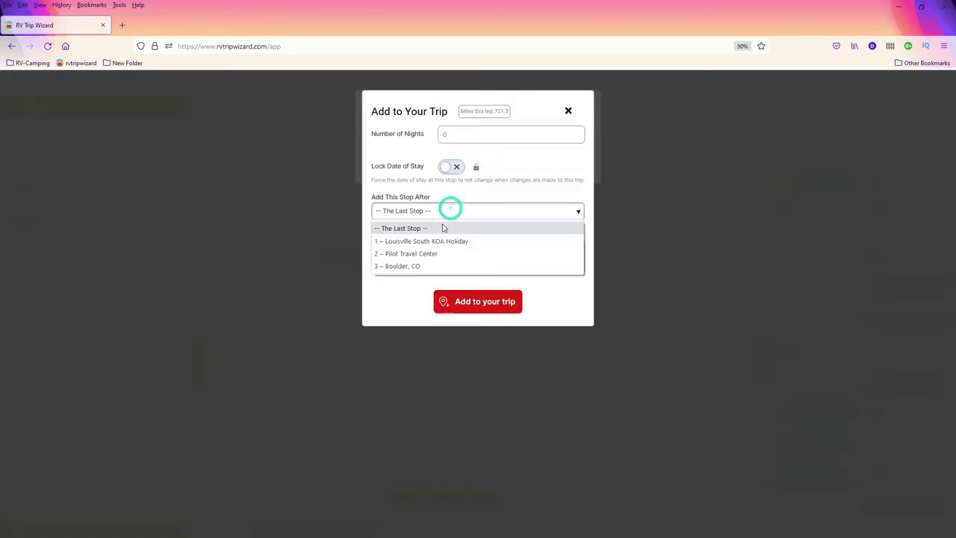
click(426, 252)
click(460, 305)
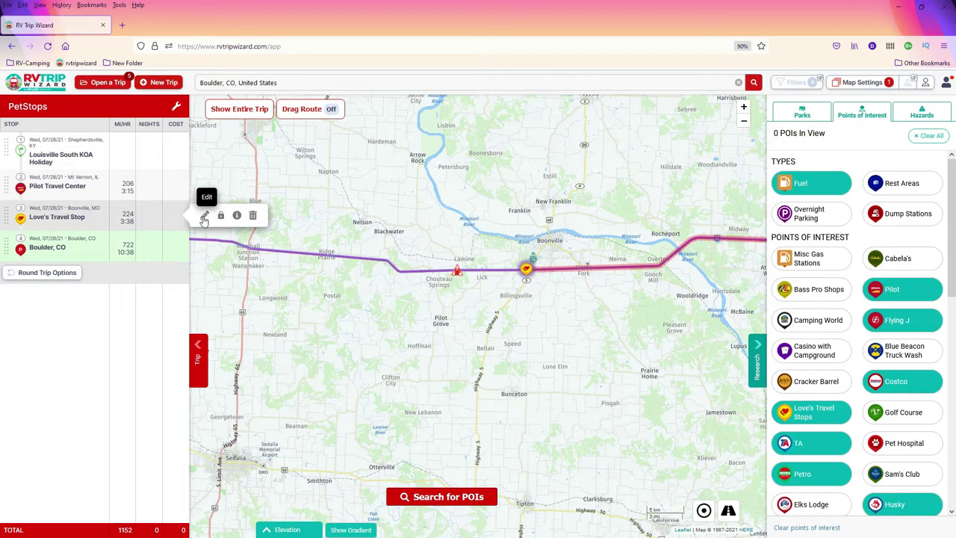
Step: Mark the Love's Travel Stop to top off fuel and save the stop's details
click(204, 216)
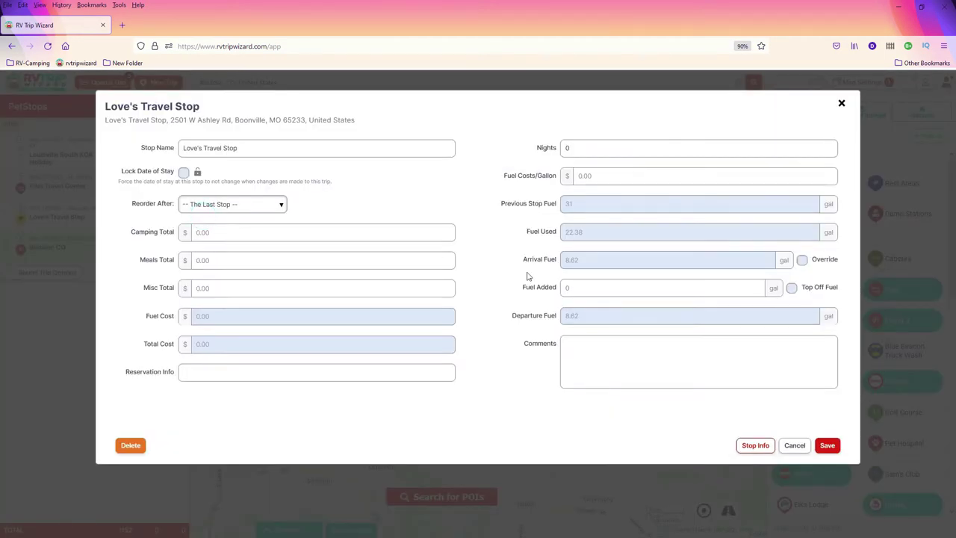
click(792, 288)
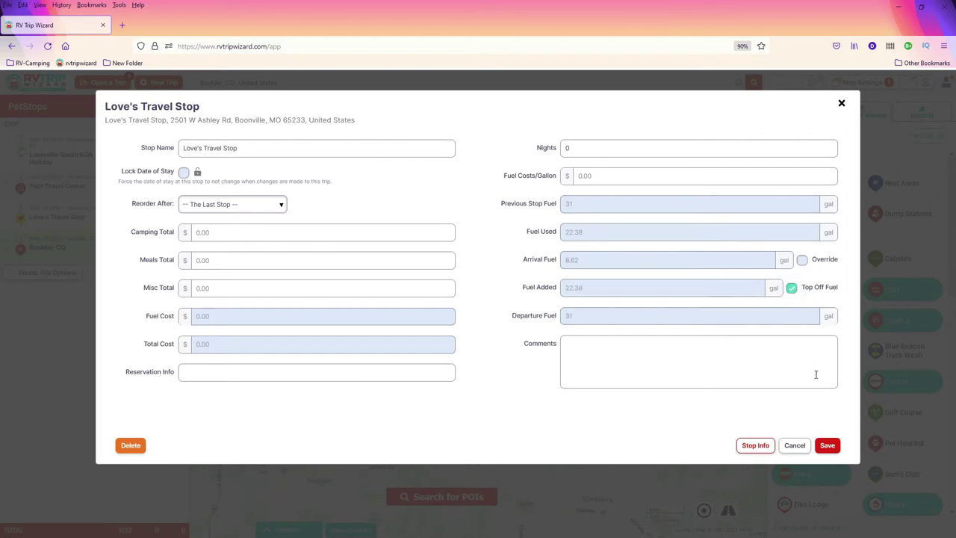
click(827, 445)
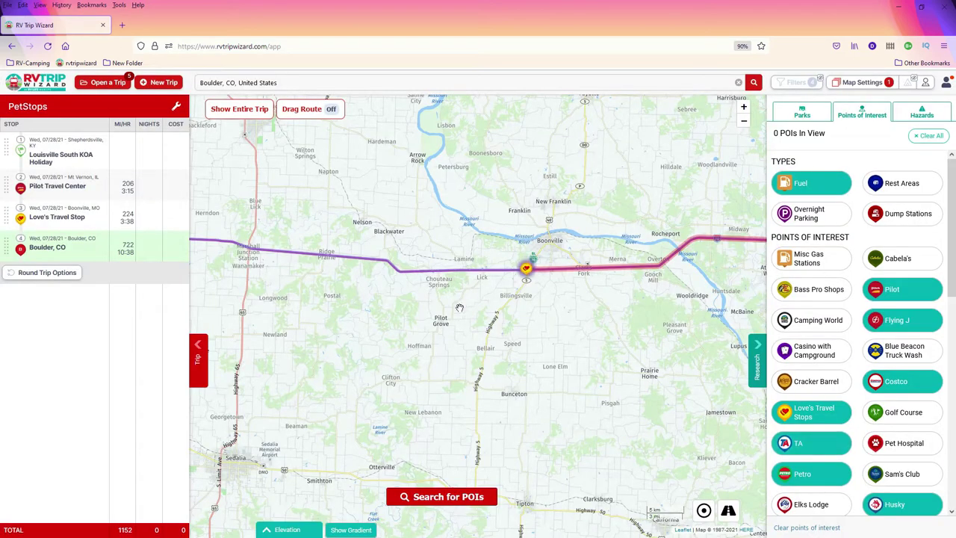
Step: Show the entire trip and replace the fuel points of interest with Rest Areas along the route
click(240, 110)
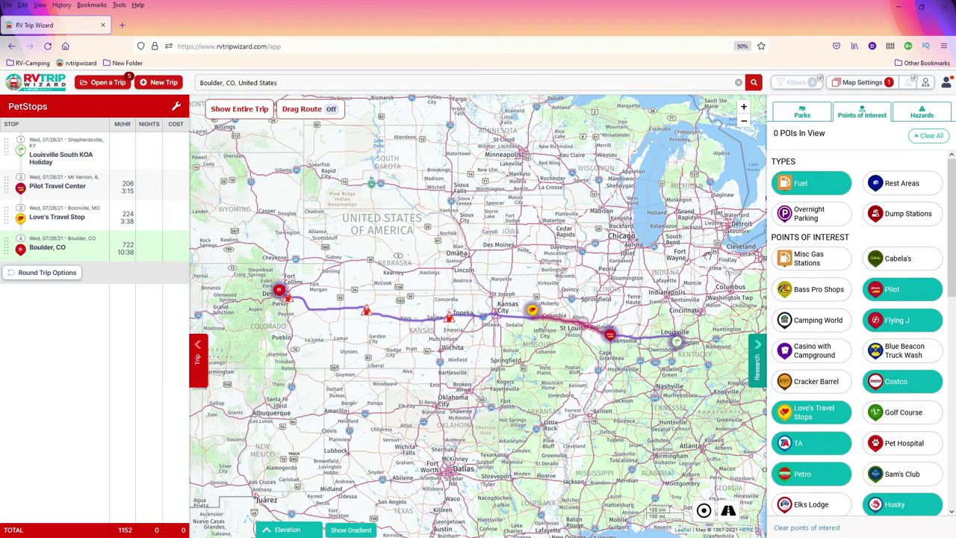
click(834, 197)
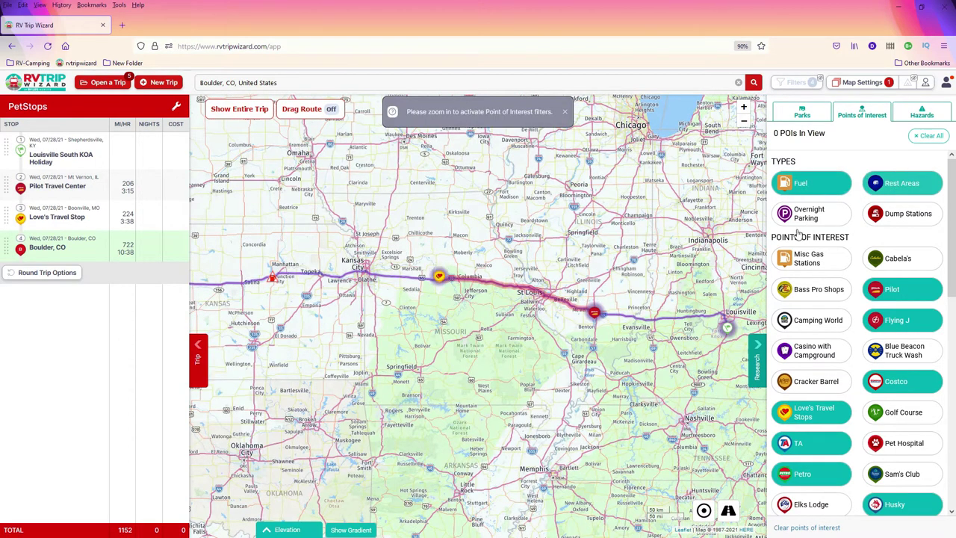
click(798, 193)
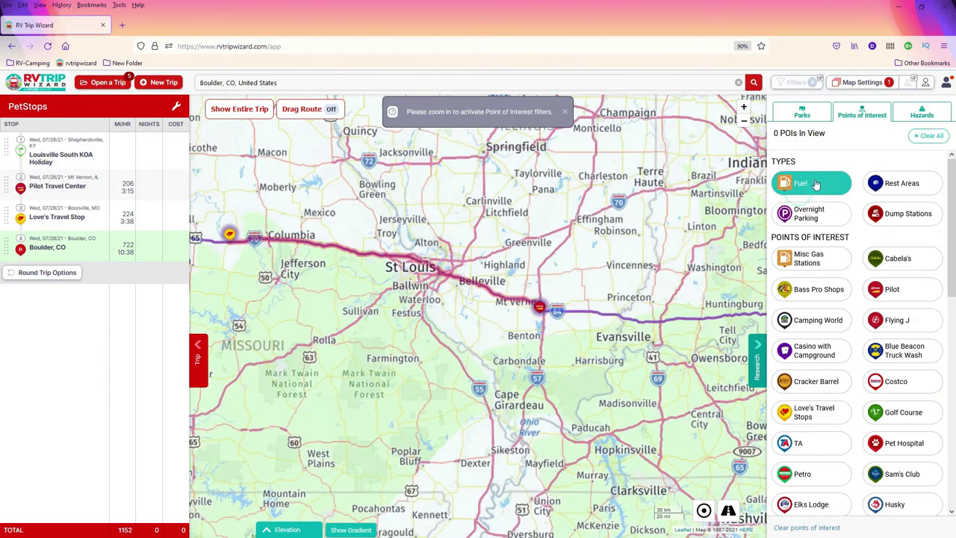
click(891, 184)
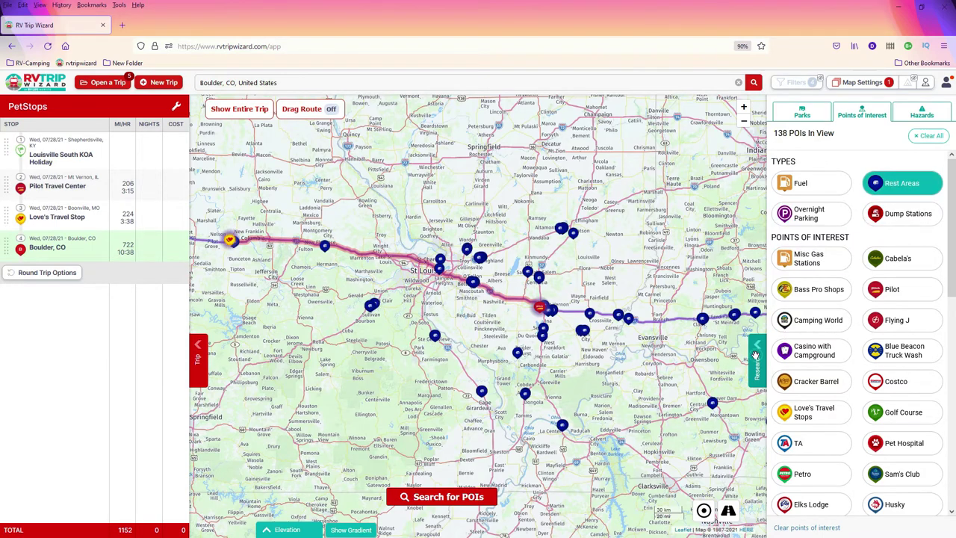
Step: Examine the rest areas along the route around Mt Vernon and Opdyke, ahead of the Pilot Travel Center stop
click(757, 349)
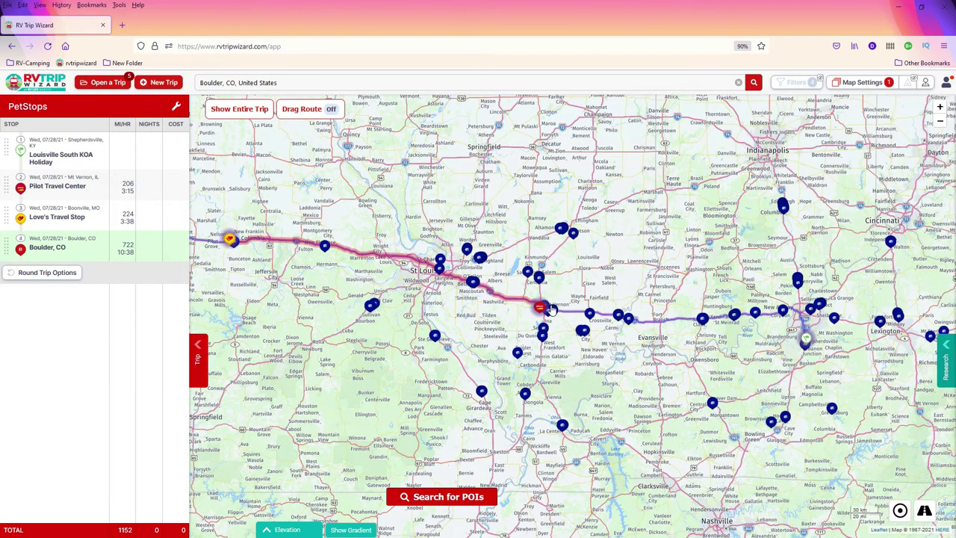
scroll(522, 325, up, 3)
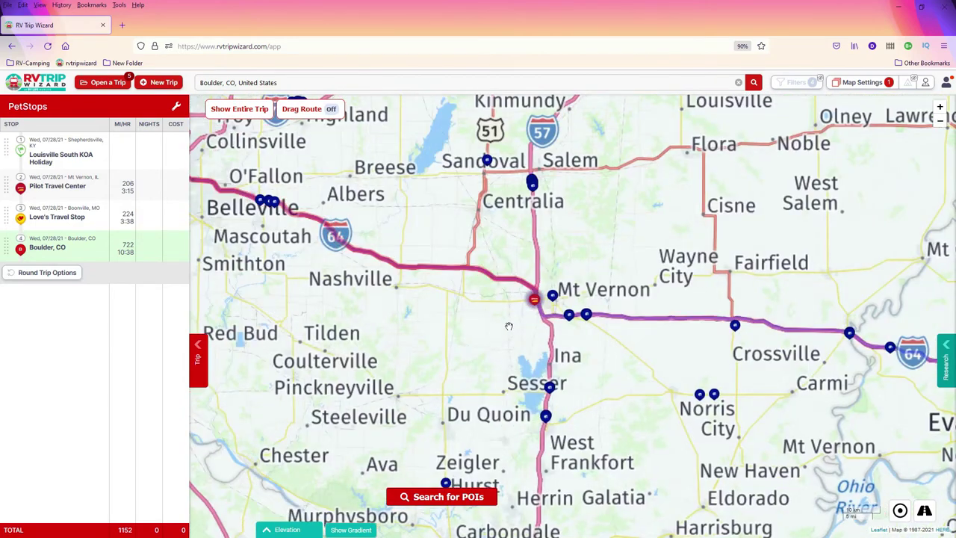
scroll(509, 326, up, 2)
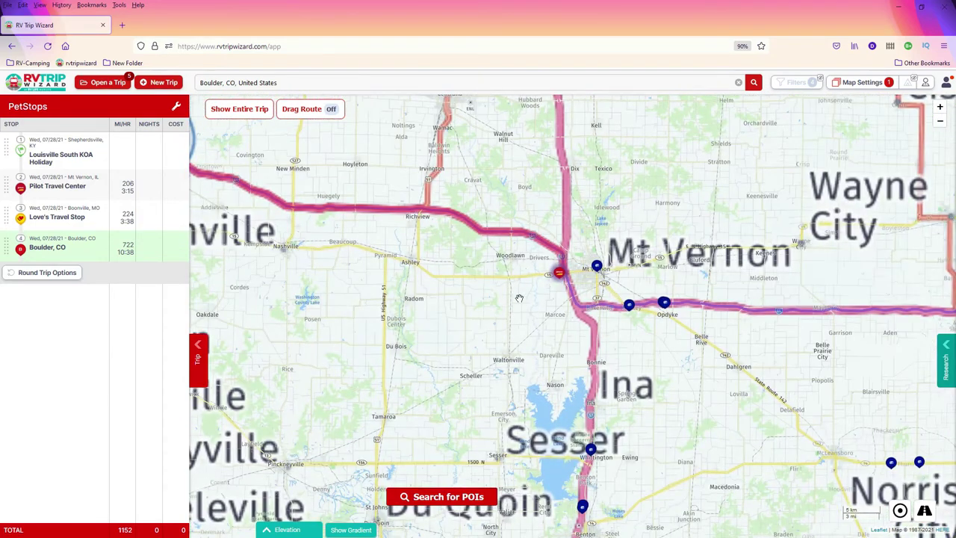
drag(410, 300, 606, 374)
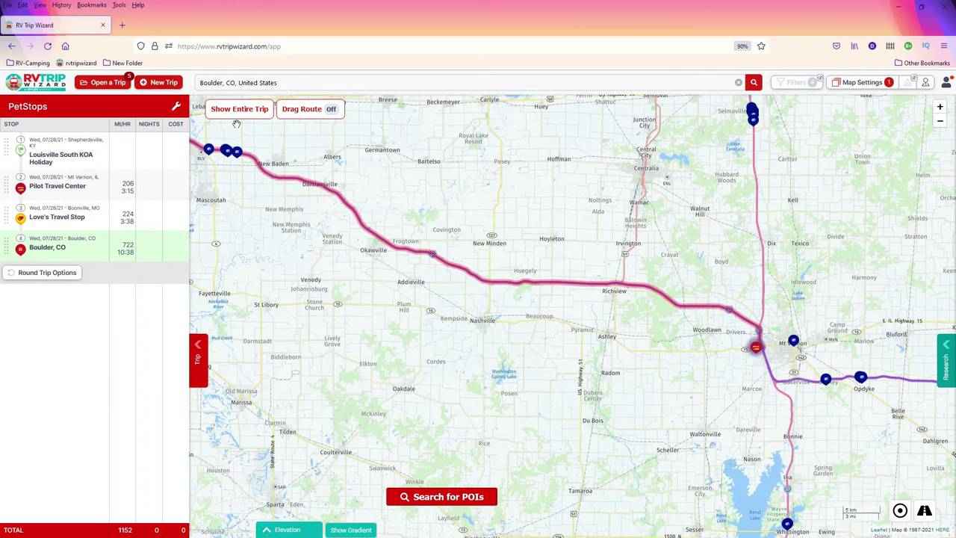
drag(566, 382, 451, 347)
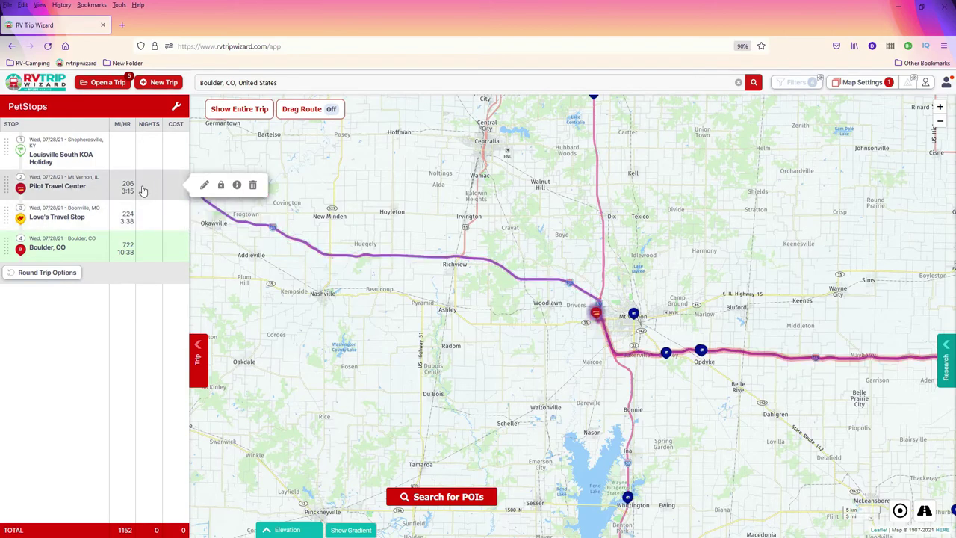
scroll(679, 360, up, 4)
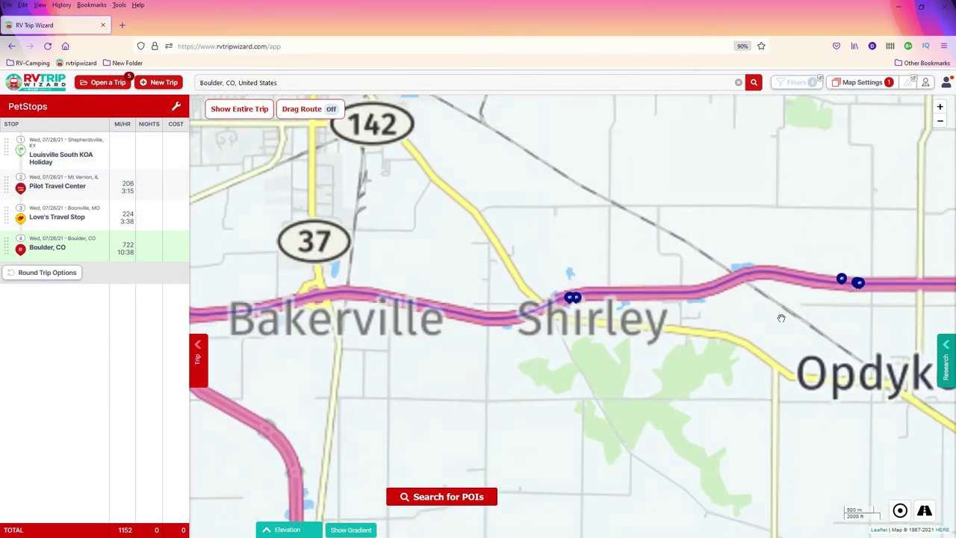
drag(798, 317, 749, 299)
scroll(749, 299, up, 3)
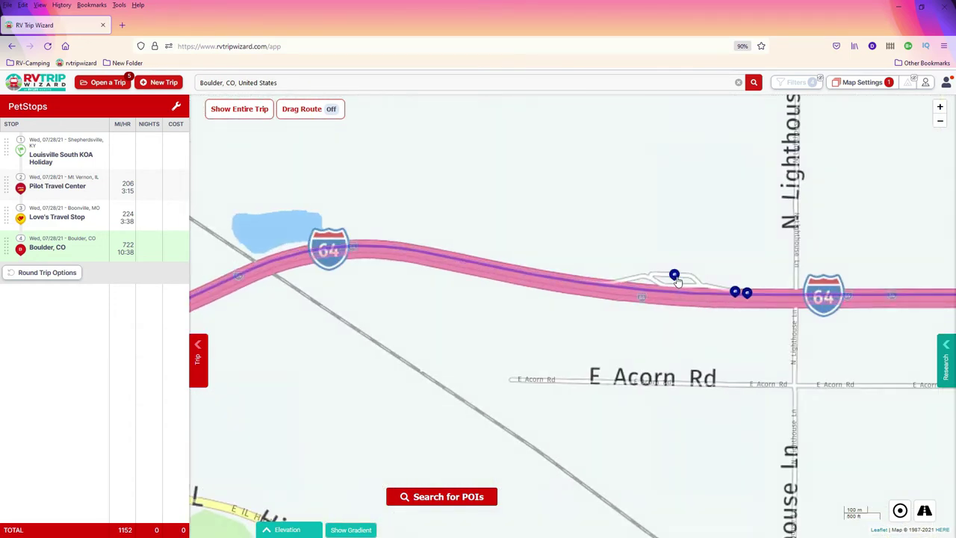
Step: Add the Goshen Road Rest Area near Opdyke to the trip as a stop after Louisville South KOA Holiday
click(675, 275)
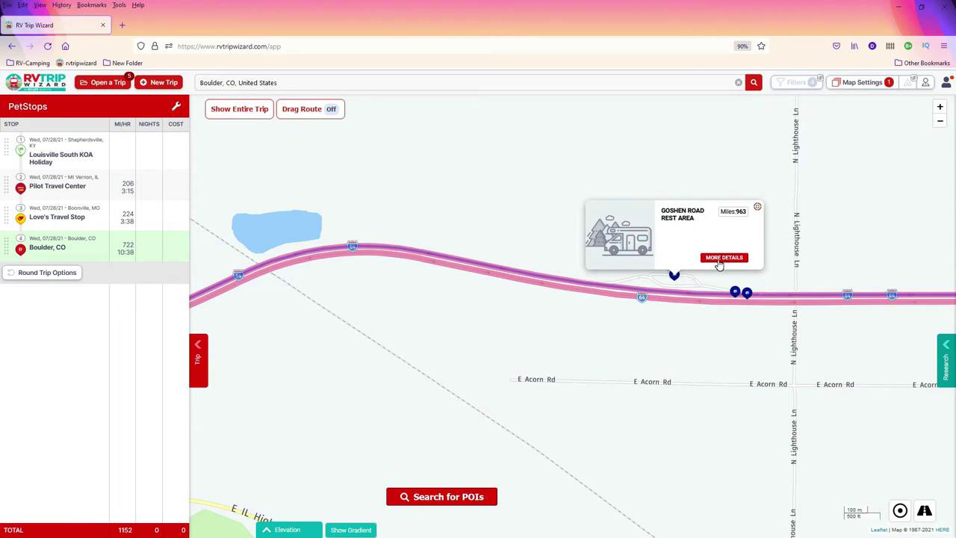
mouse_move(65, 186)
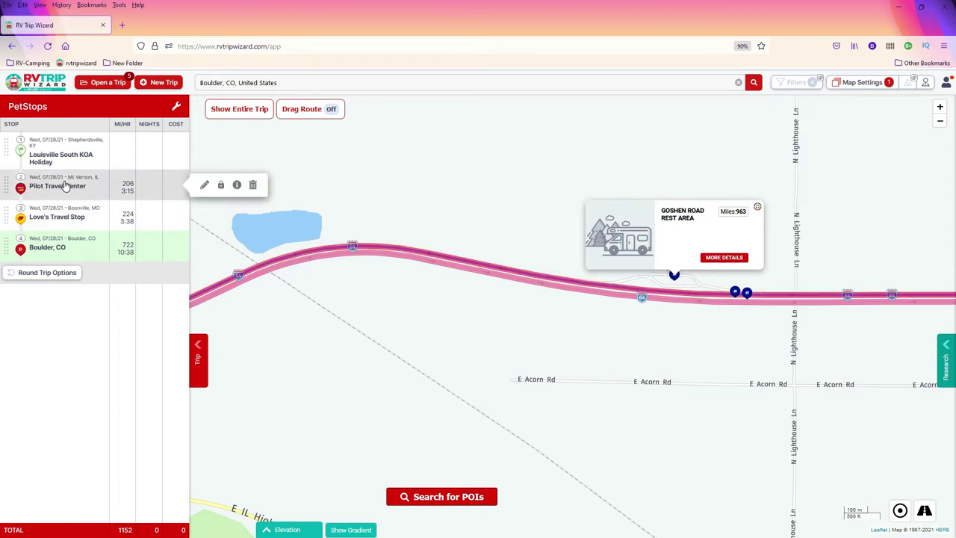
mouse_move(46, 153)
click(721, 257)
click(512, 157)
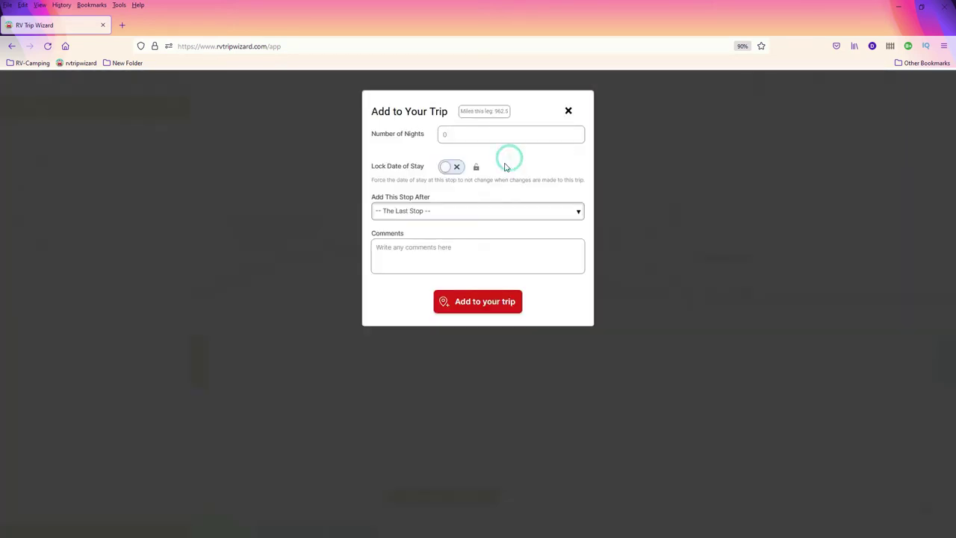
click(490, 213)
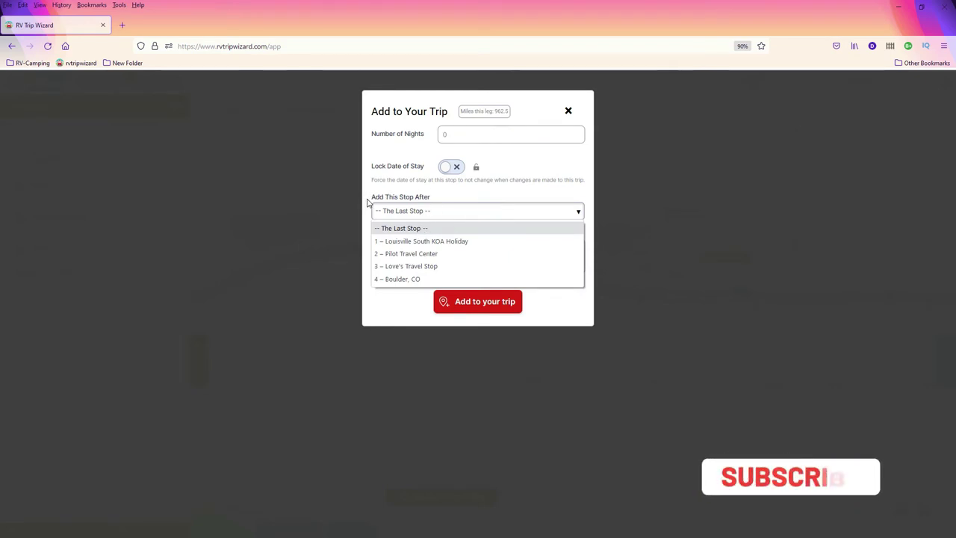
click(403, 243)
click(471, 306)
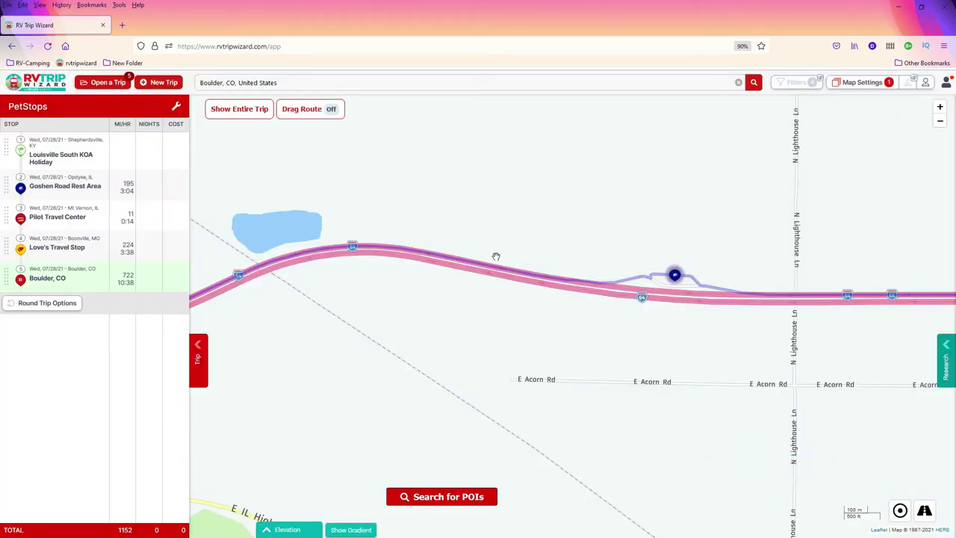
Step: Open Google Street View on I-64 at the Goshen Road Rest Area near Opdyke
scroll(625, 354, down, 2)
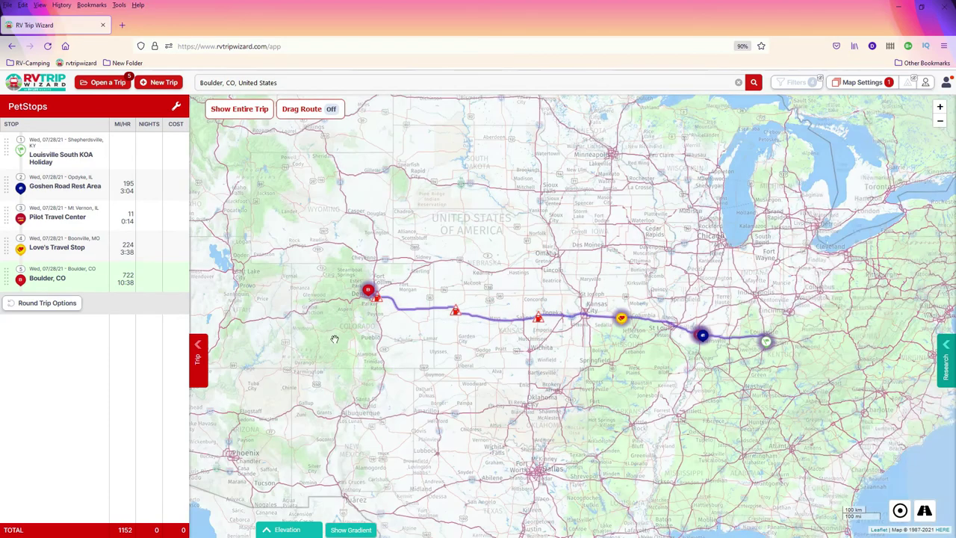
mouse_move(56, 150)
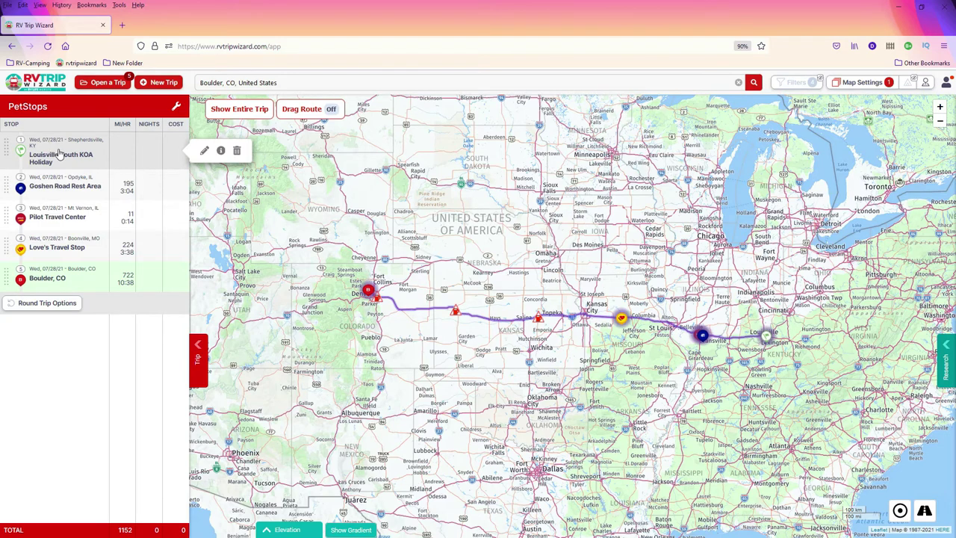
mouse_move(62, 191)
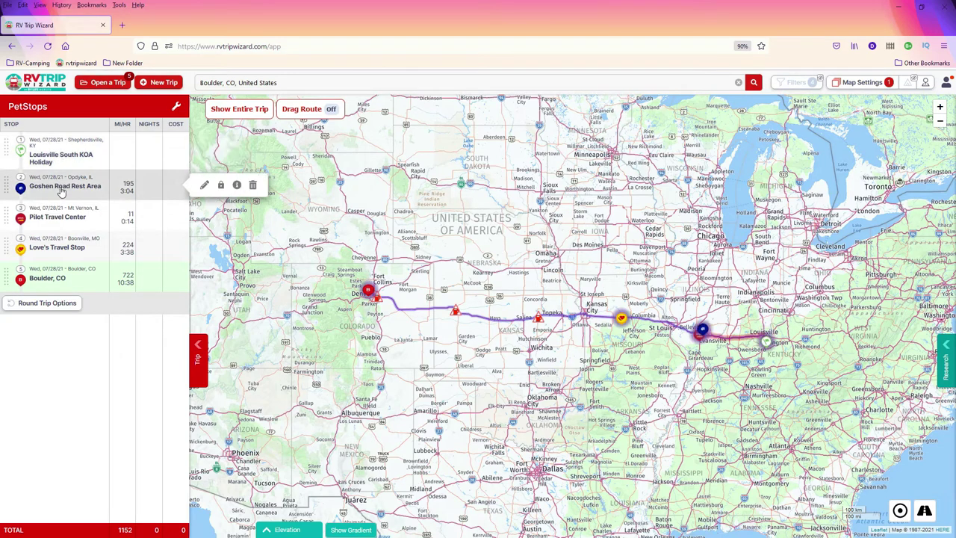
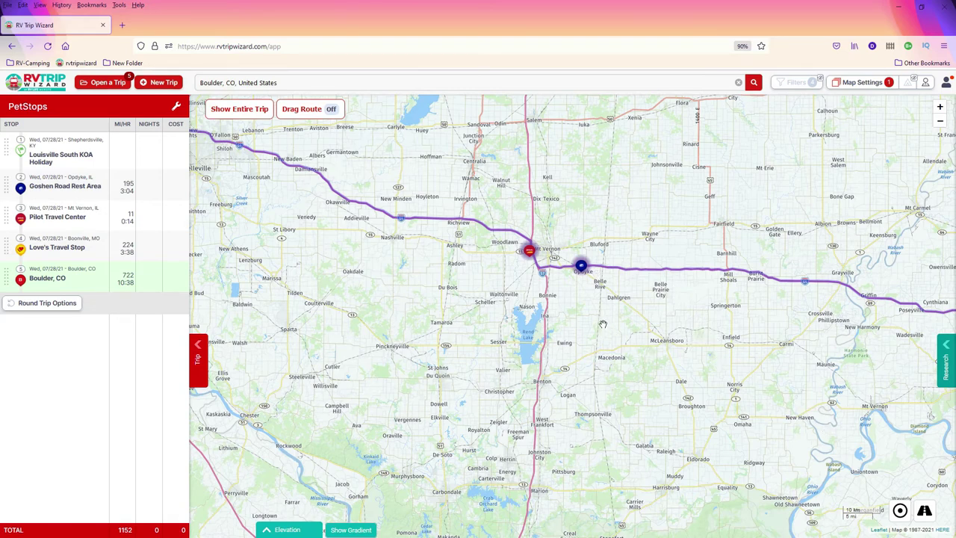
scroll(601, 320, up, 1)
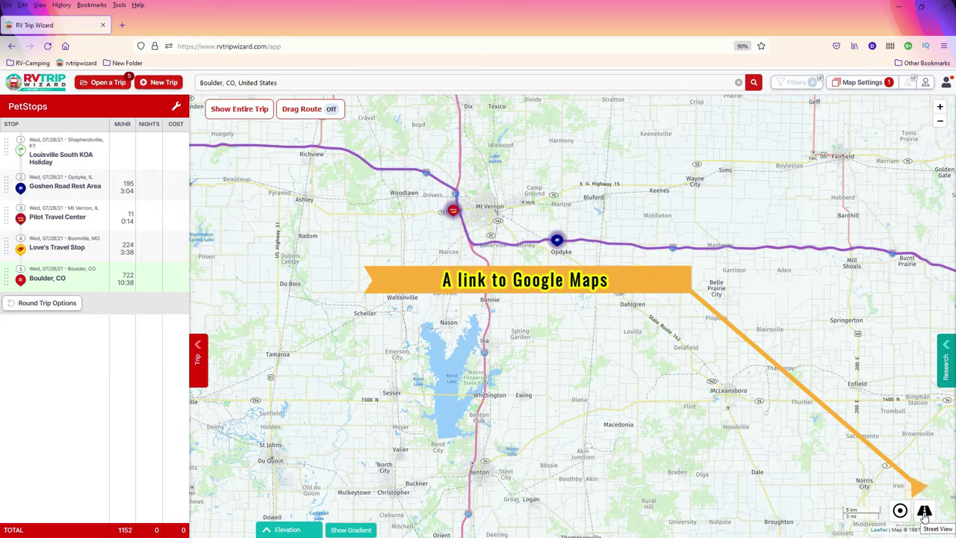
mouse_move(925, 510)
mouse_down()
mouse_move(817, 365)
mouse_move(604, 262)
mouse_move(547, 245)
mouse_move(560, 246)
mouse_up()
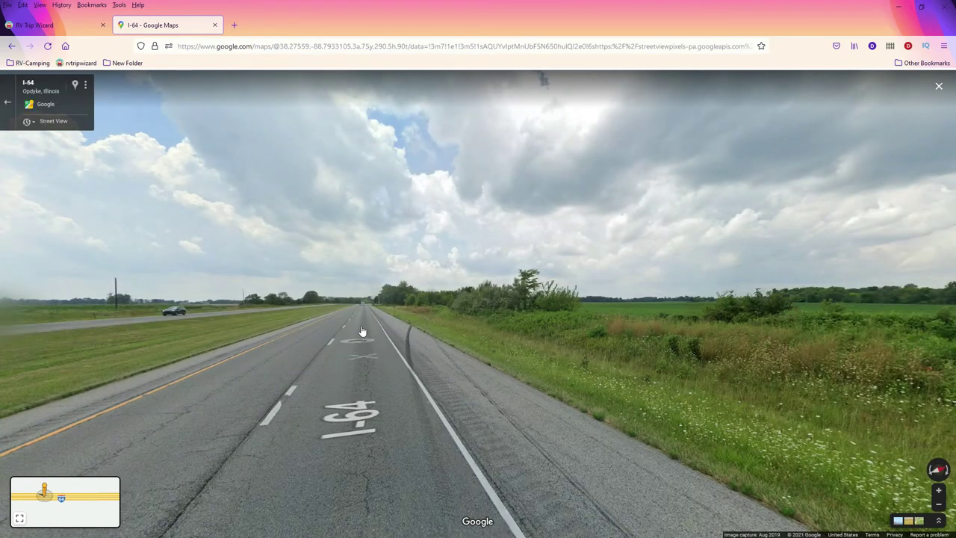
Step: Follow I-64 westbound in Street View onto the Goshen Road rest stop's entrance road, with the map shown alongside
click(370, 318)
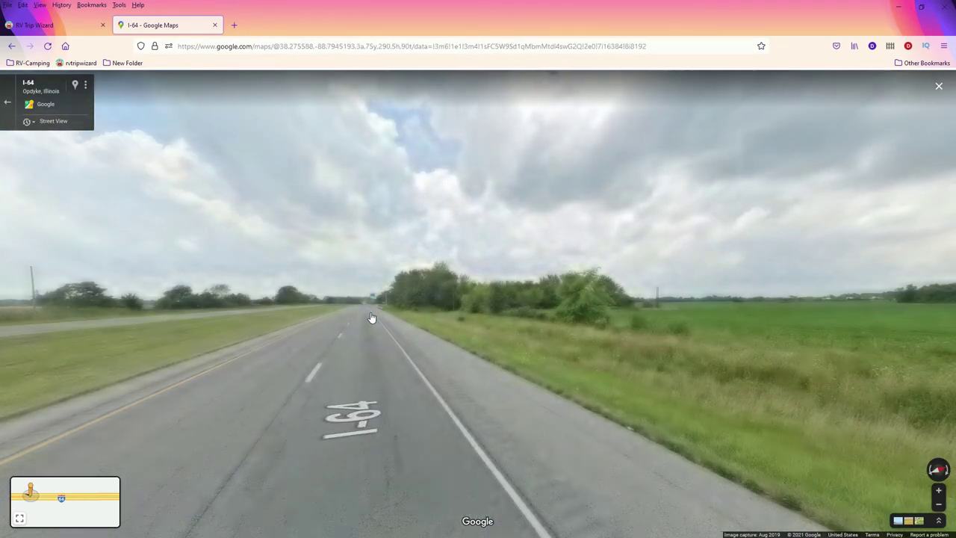
click(371, 316)
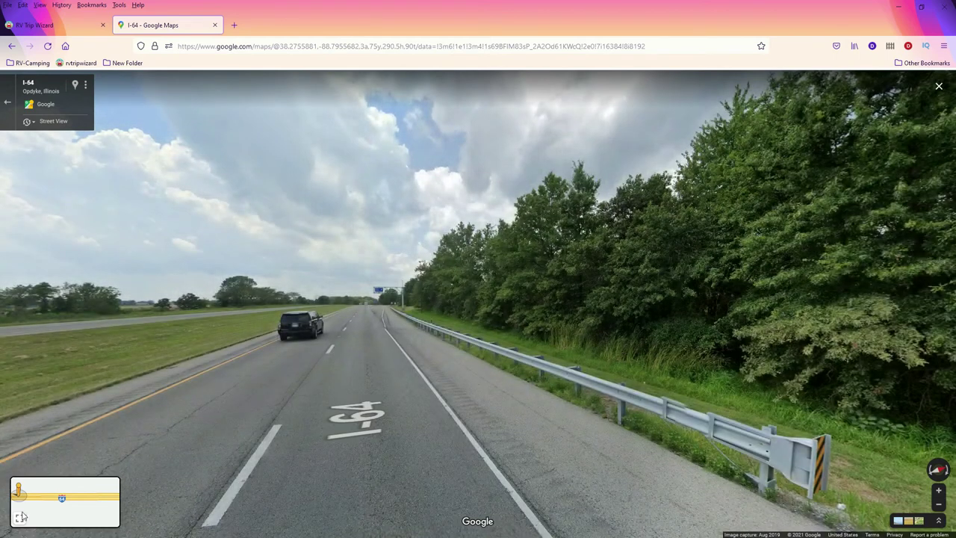
click(21, 517)
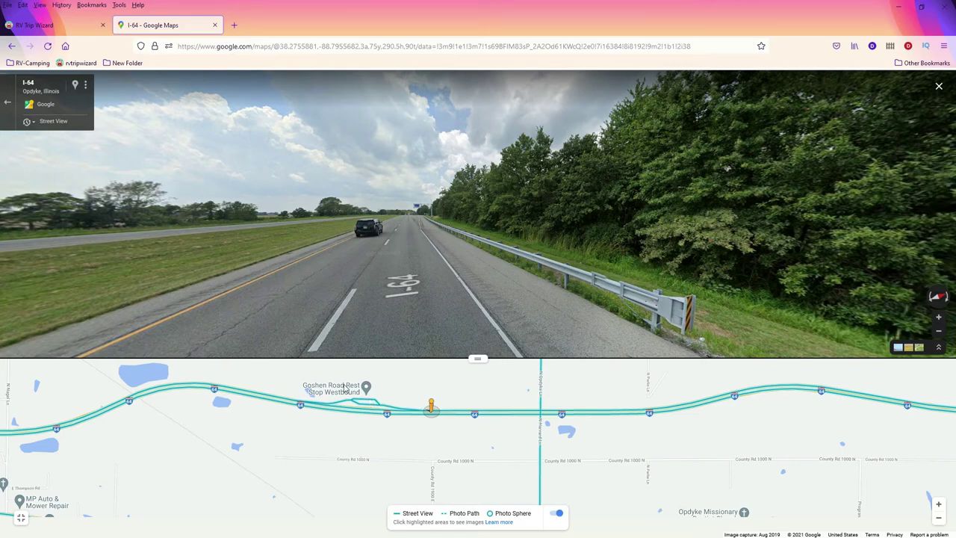
click(420, 224)
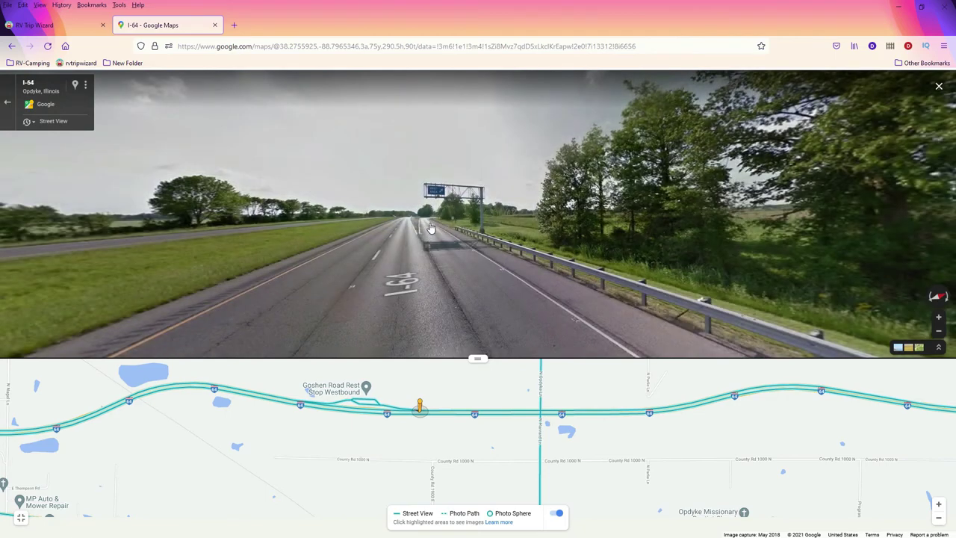
click(439, 230)
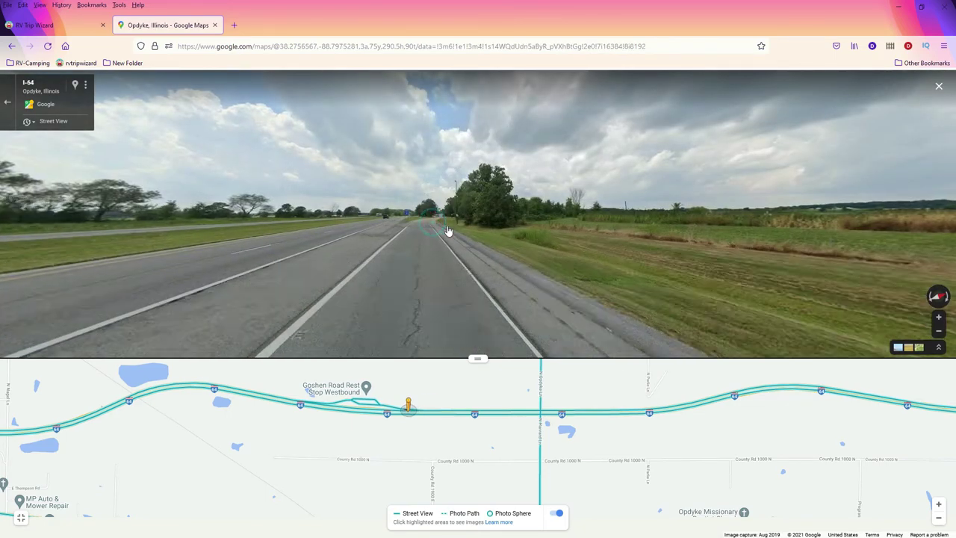
click(453, 230)
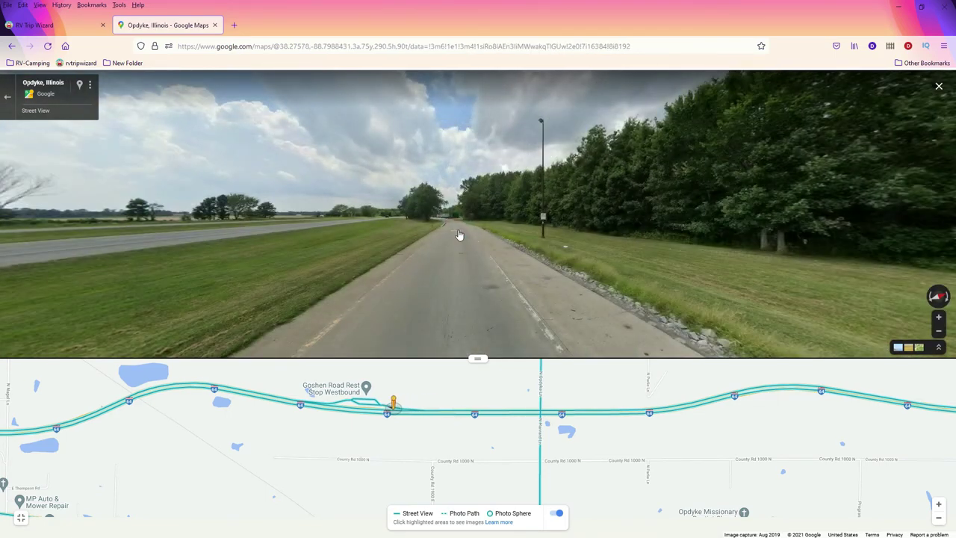
click(452, 227)
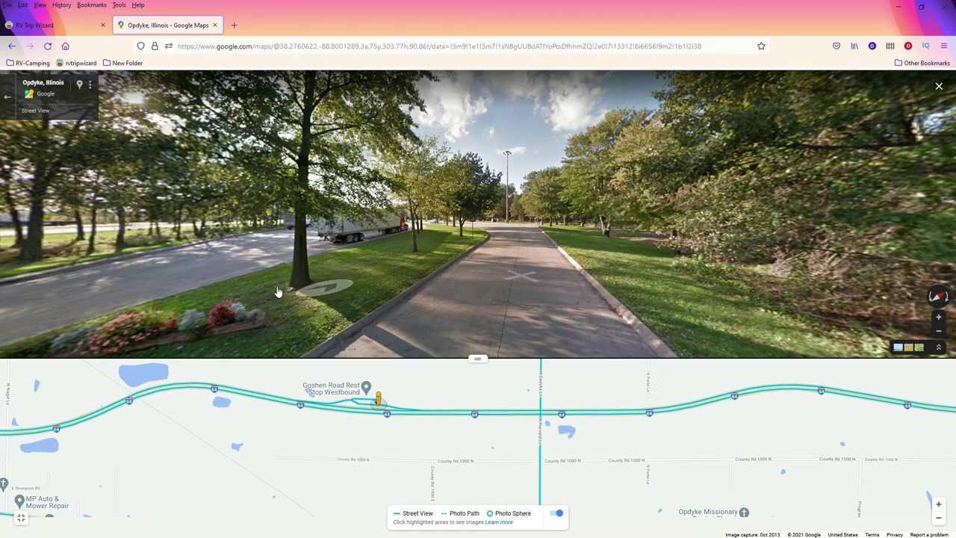
Step: Examine the truck lane, car parking, picnic shelters and grassy areas at the entrance side of the Goshen Road rest stop
click(124, 294)
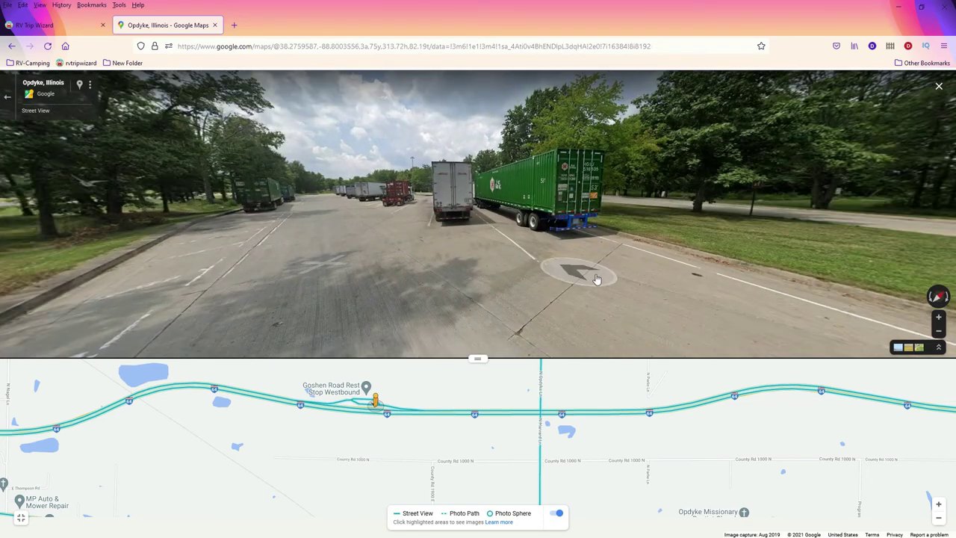
drag(579, 275, 295, 313)
click(466, 258)
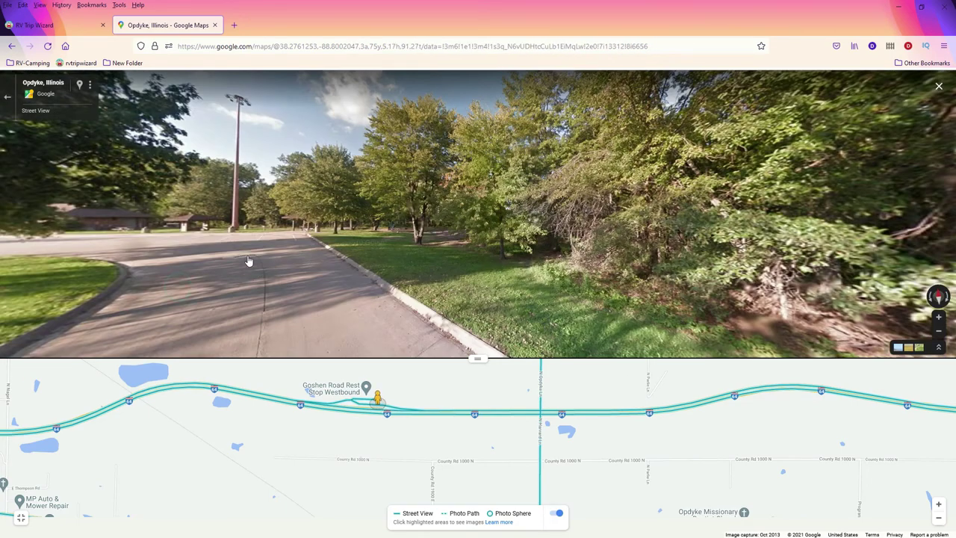
click(249, 261)
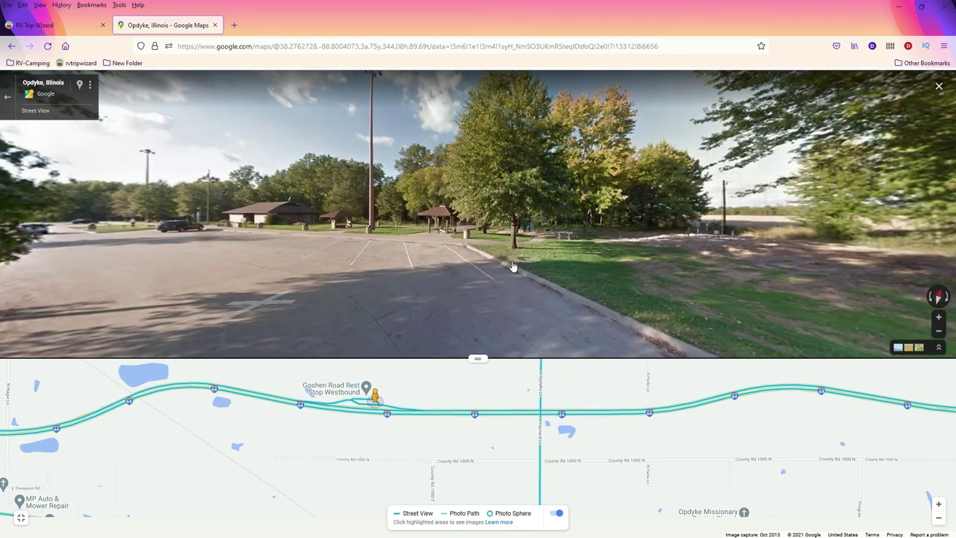
click(478, 286)
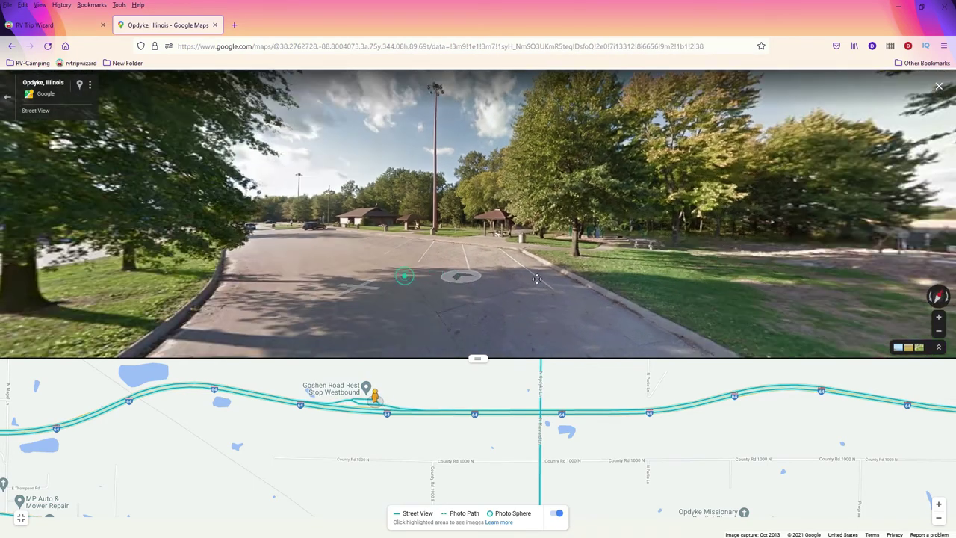
click(621, 256)
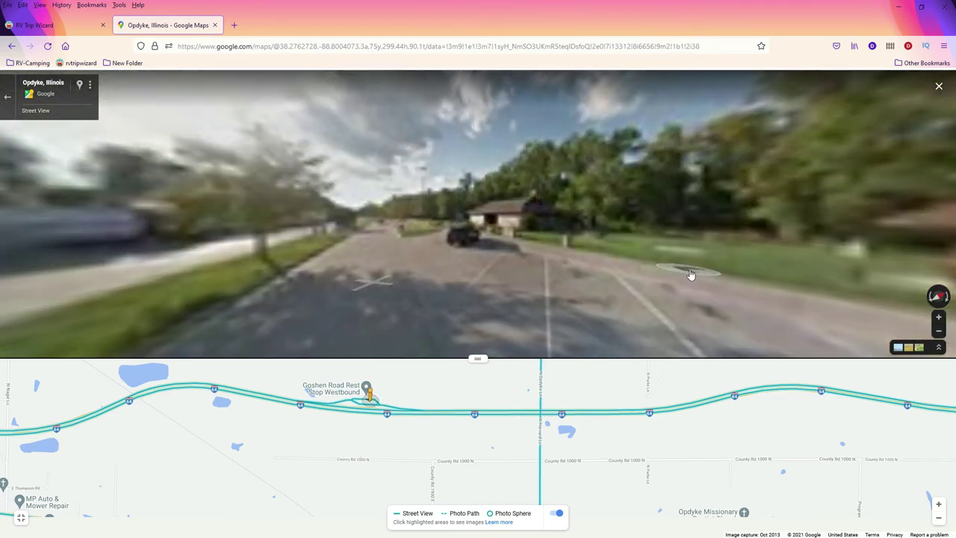
click(689, 275)
click(582, 267)
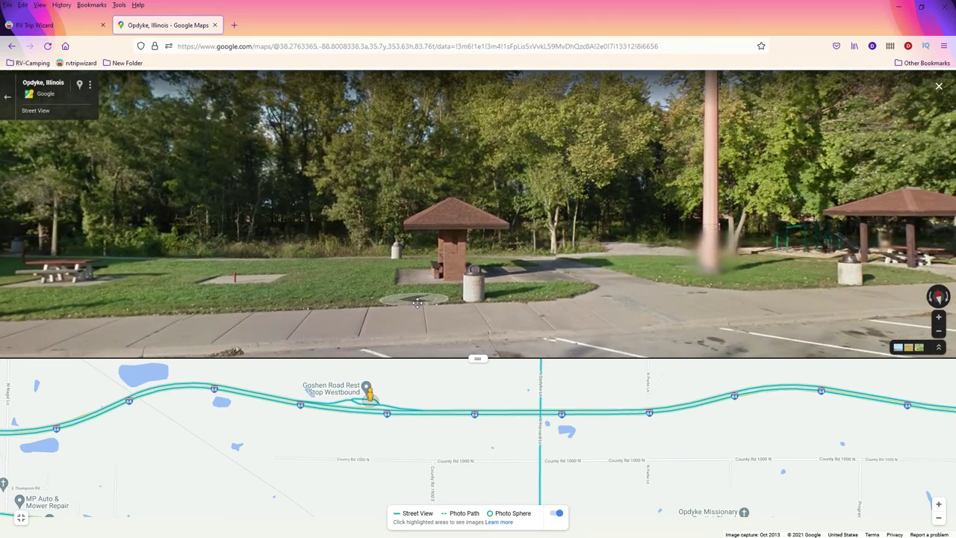
click(502, 283)
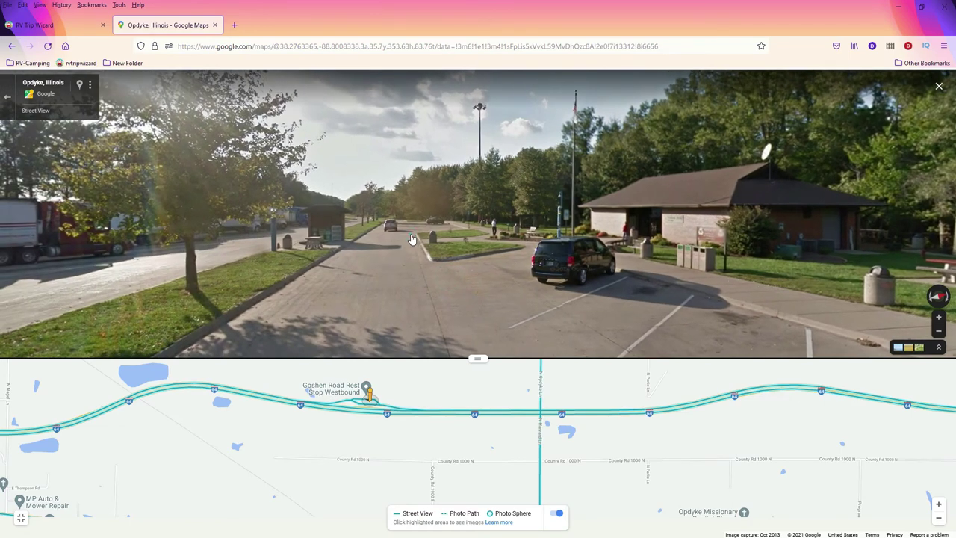
Step: Look around farther along the Goshen Road rest stop, checking the parking spaces and the truck lane for RV room
click(420, 241)
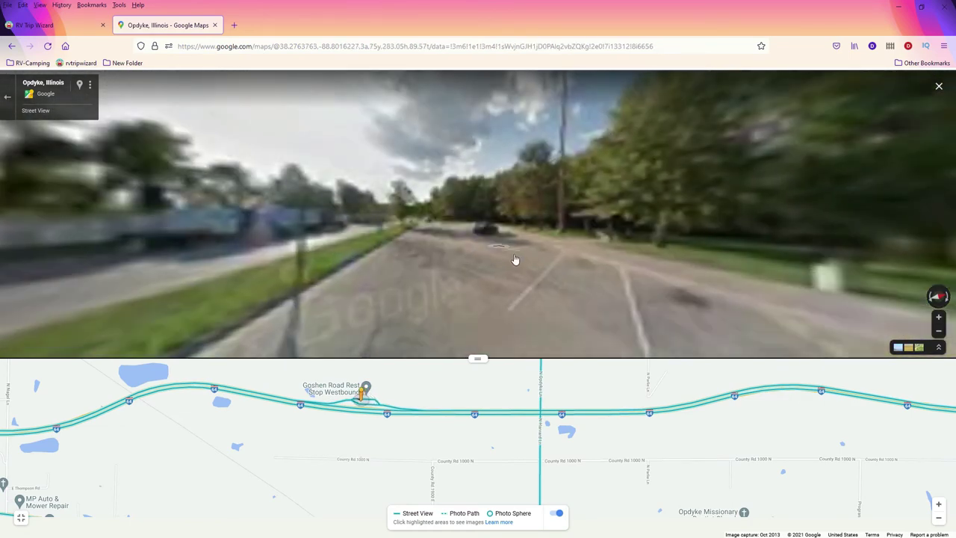
click(396, 241)
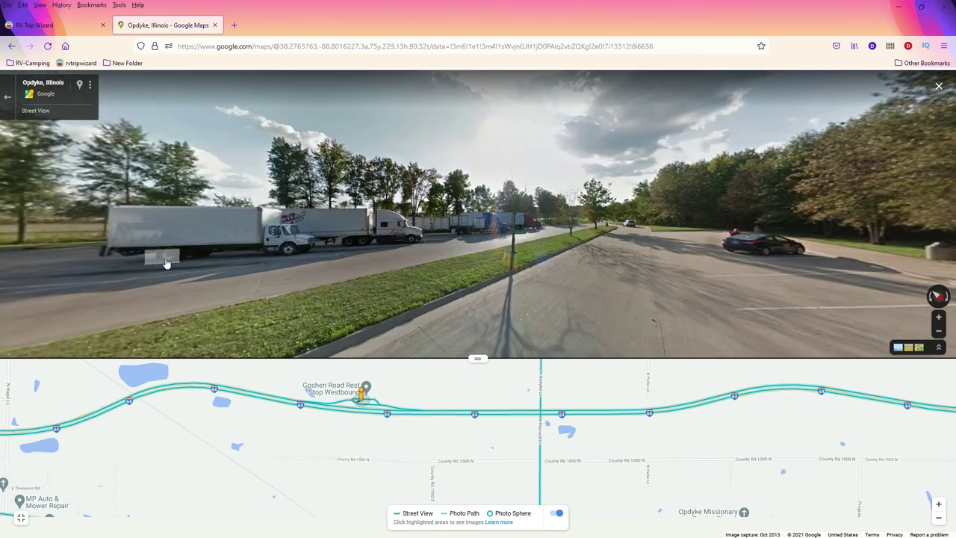
drag(390, 258, 284, 258)
drag(666, 264, 262, 268)
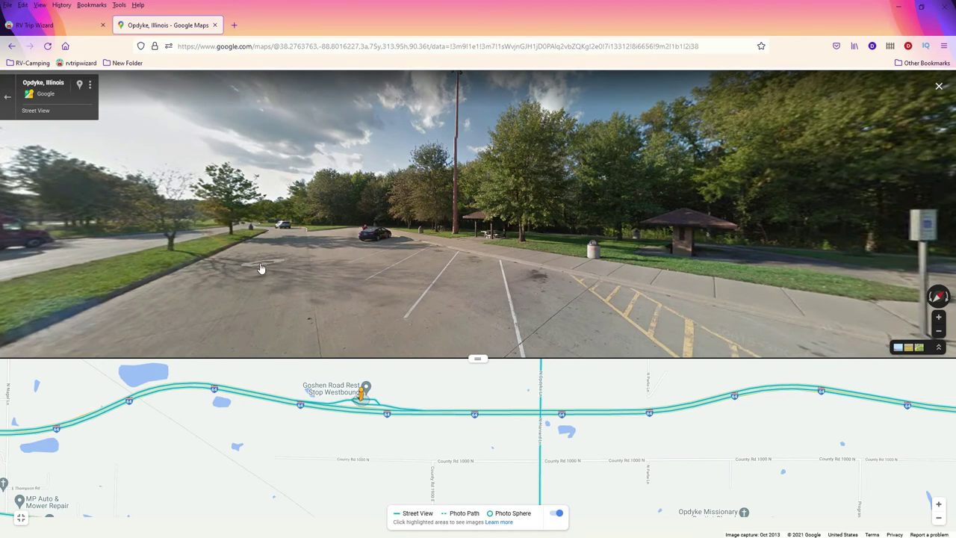
key(Left)
key(Left)
key(Left)
key(Left)
key(Left)
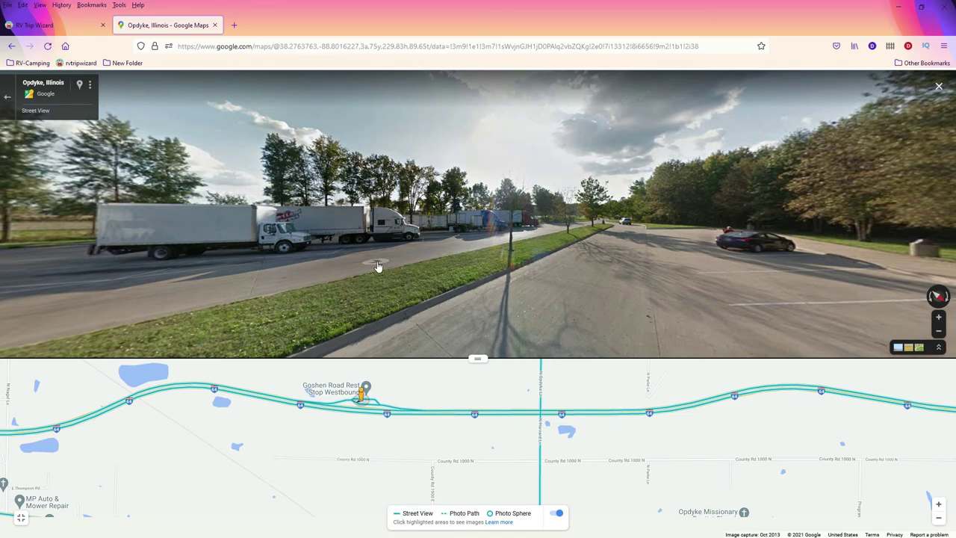
Step: Switch back to RV Trip Wizard and show Rest Areas along the route between St Louis and Love's Travel Stop
key(ctrl+shift+Tab)
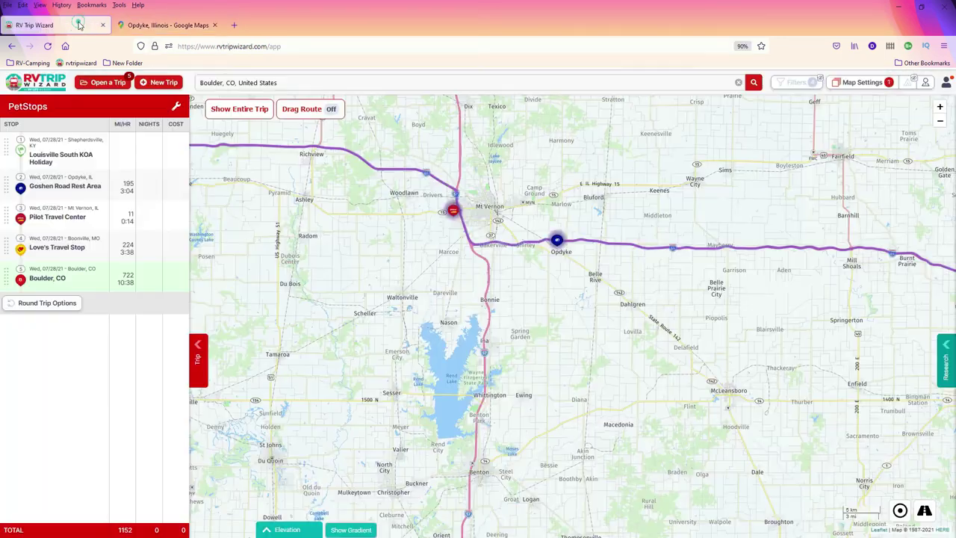
scroll(491, 313, down, 3)
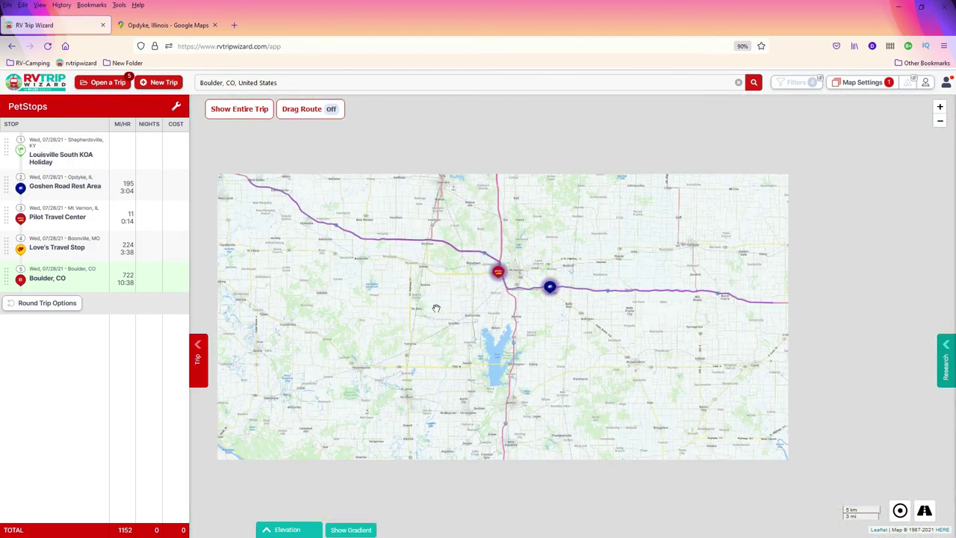
scroll(489, 312, down, 1)
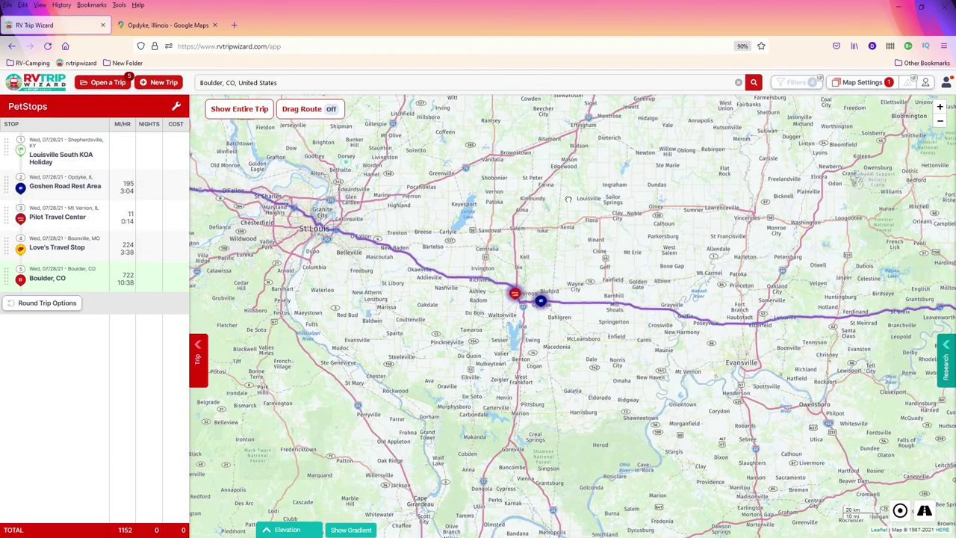
drag(197, 223, 686, 294)
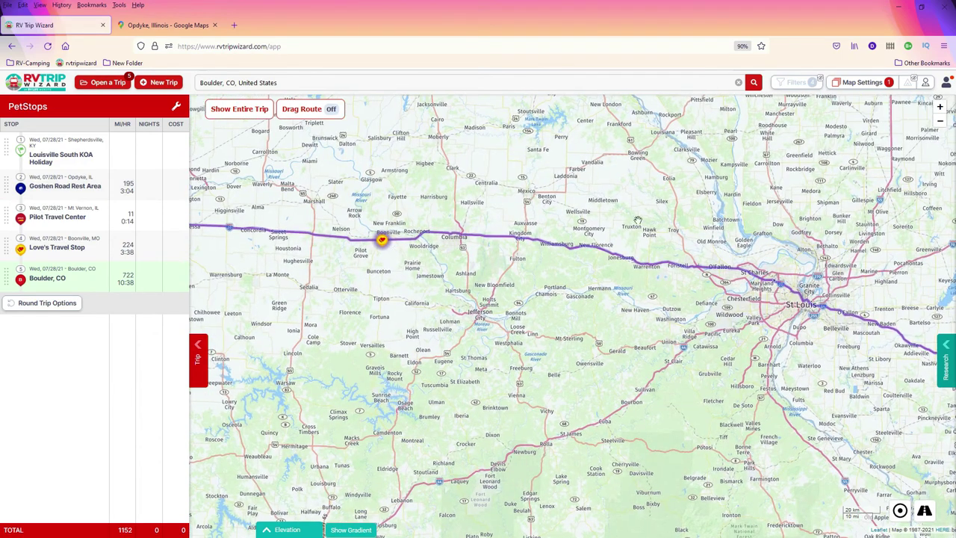
click(949, 353)
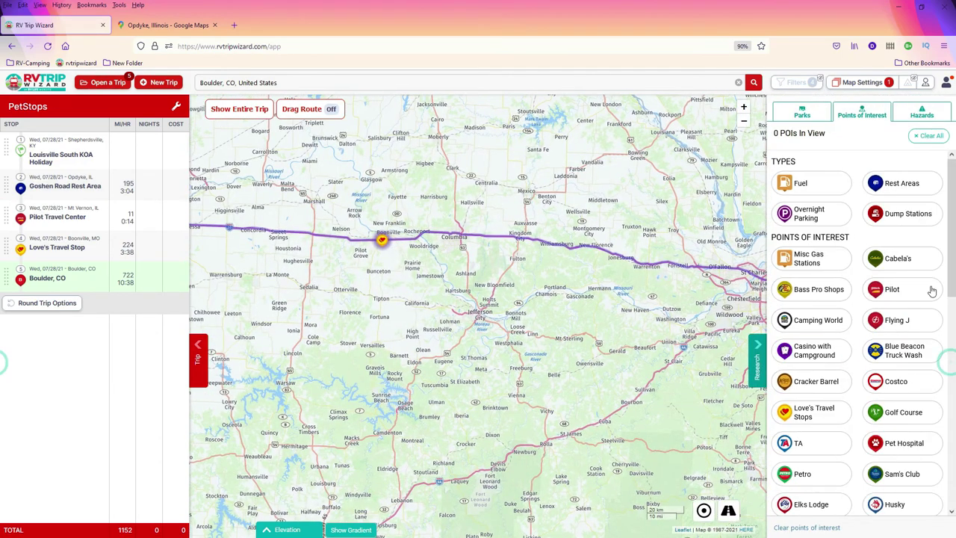
click(903, 183)
Step: Open the details of the Blue Star Memorial Highway Rest Area on the westbound side of I-70 near Boonville
scroll(374, 248, up, 2)
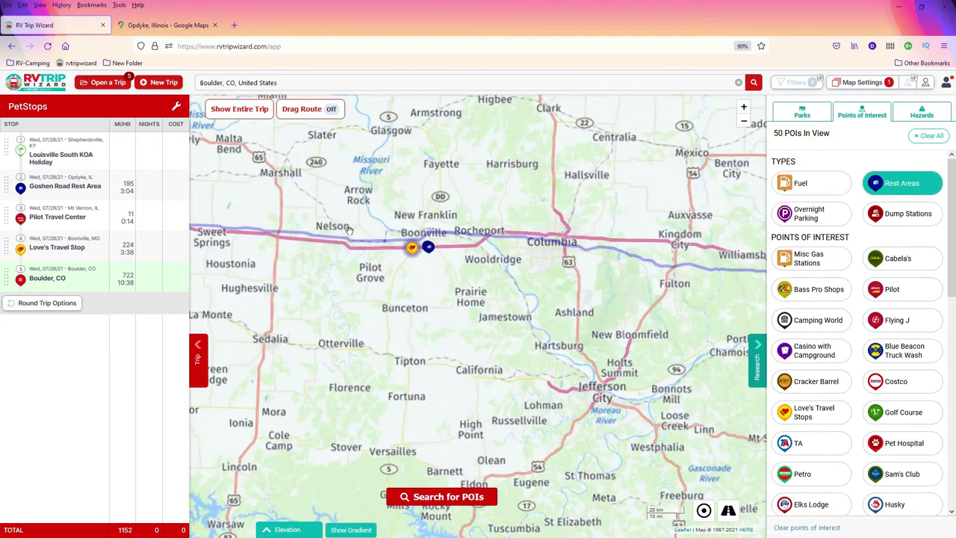
scroll(456, 271, up, 3)
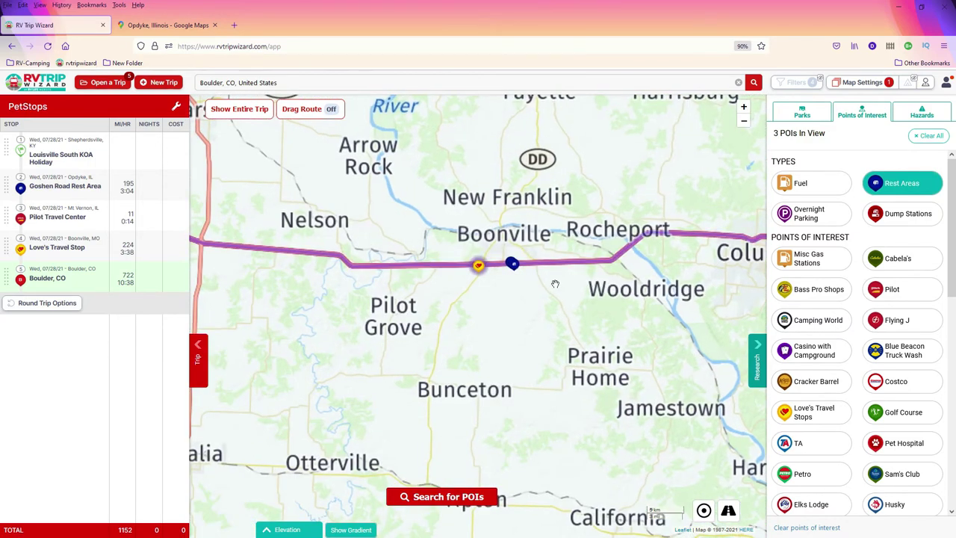
scroll(463, 256, up, 2)
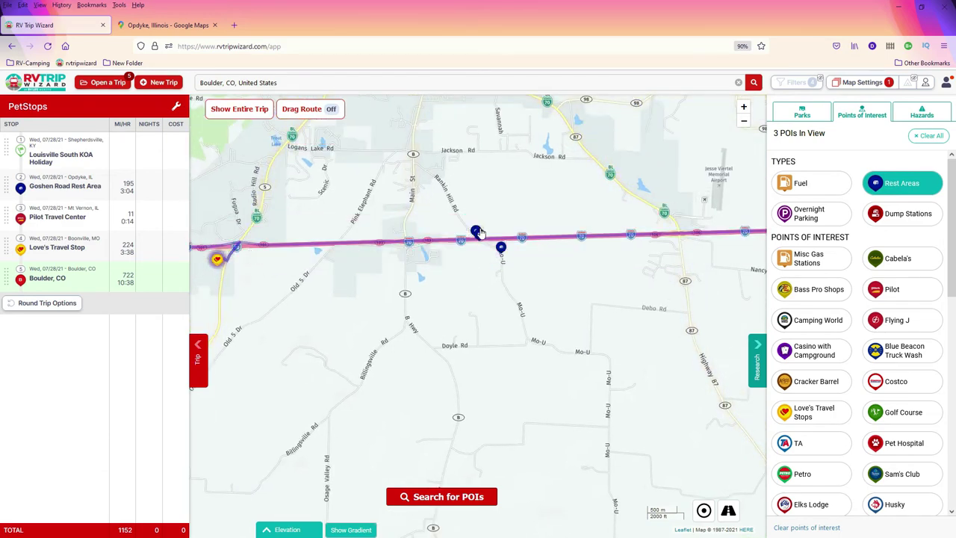
scroll(478, 233, up, 3)
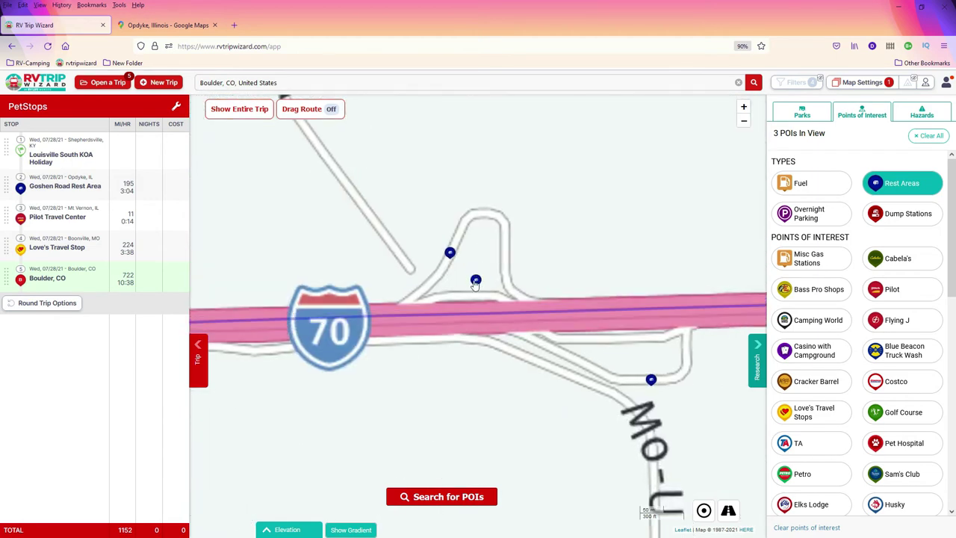
click(475, 281)
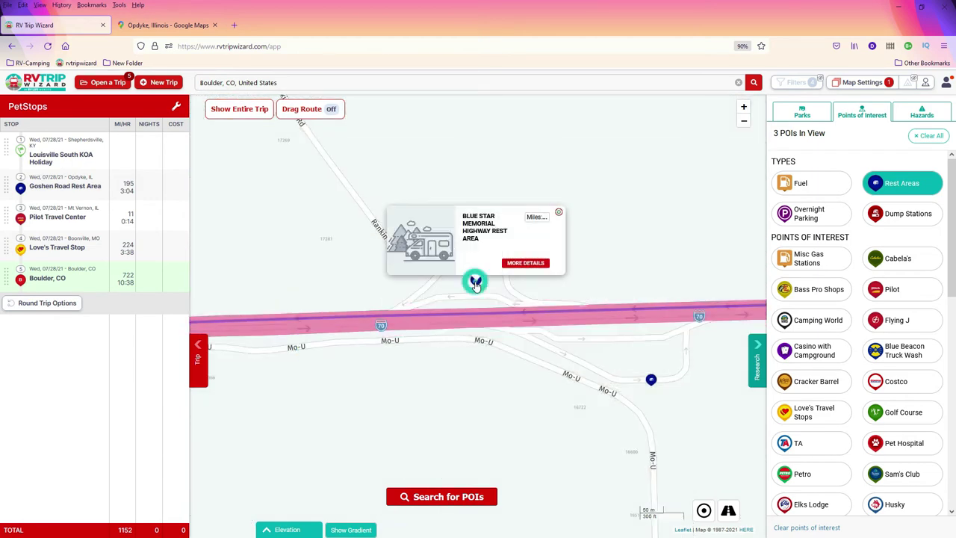
click(526, 265)
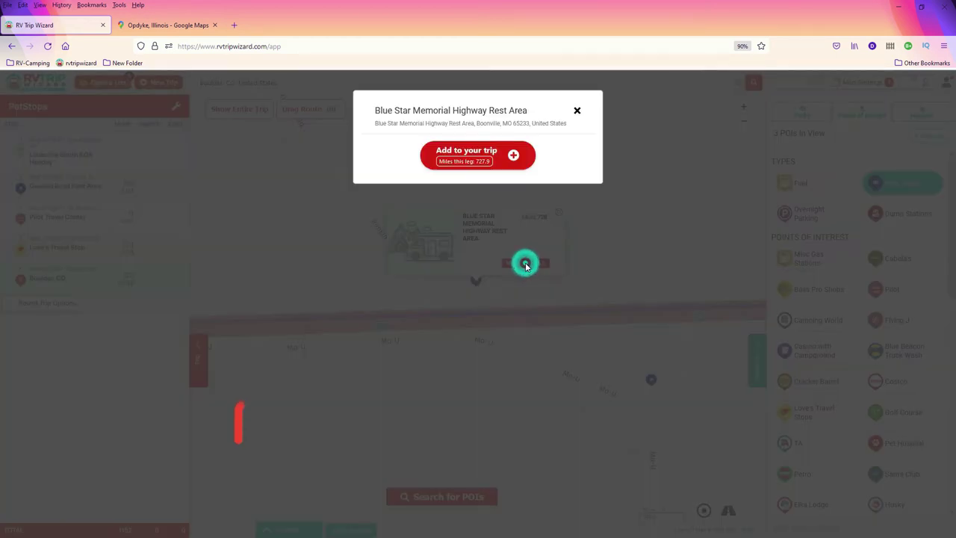
Step: Add the Blue Star Memorial Highway Rest Area to the trip as a stop after 3 – Pilot Travel Center
click(516, 157)
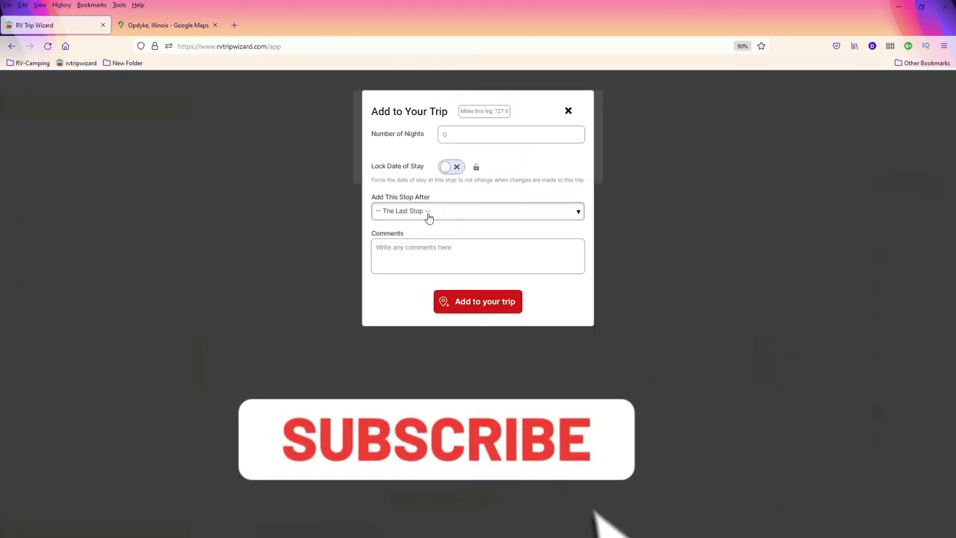
click(463, 212)
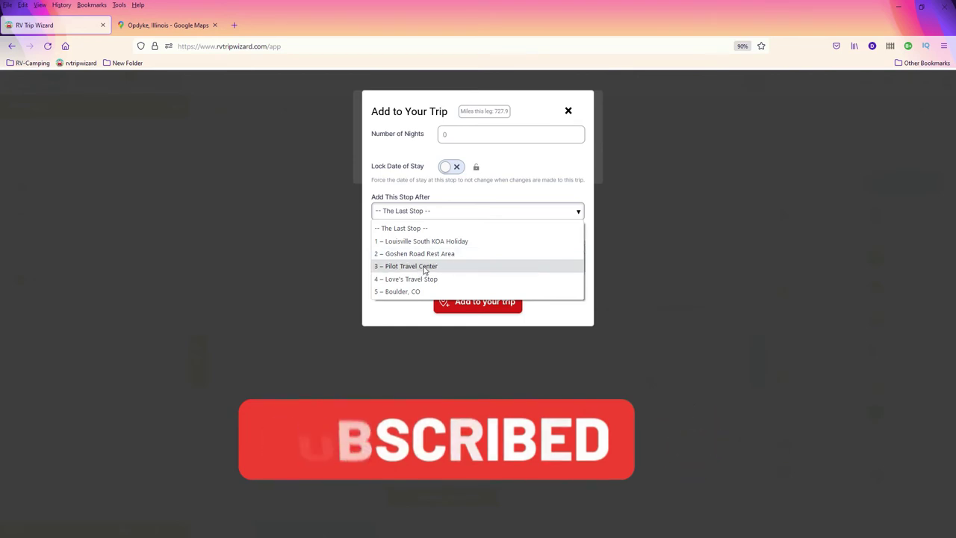
click(424, 267)
click(464, 301)
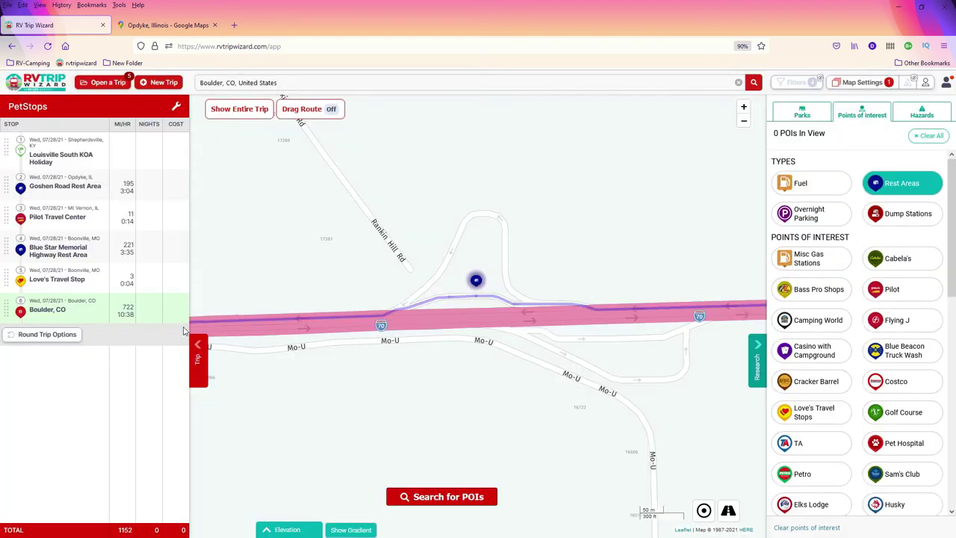
Step: Show the entire trip on the map and review the stops from Louisville South KOA Holiday through Love's Travel Stop
mouse_move(96, 230)
click(220, 109)
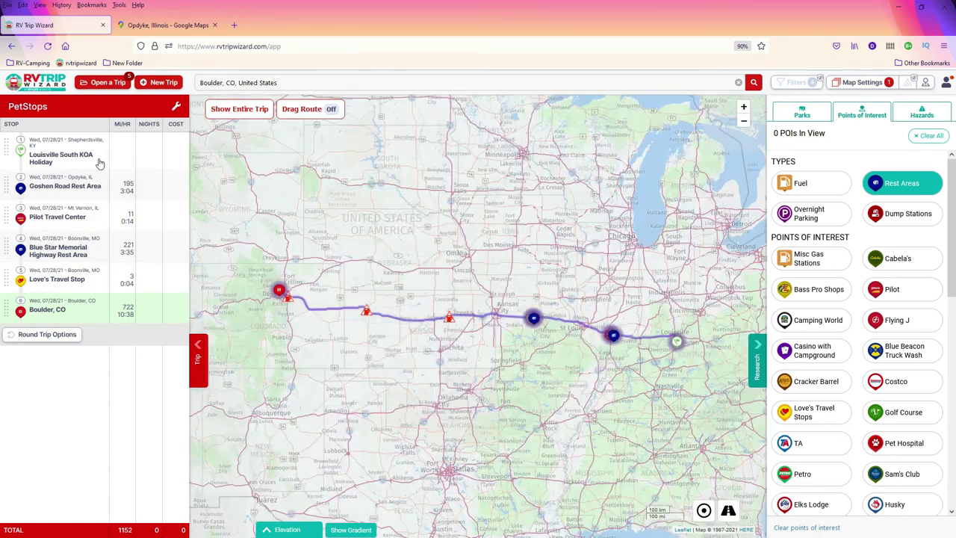
mouse_move(59, 153)
mouse_move(54, 192)
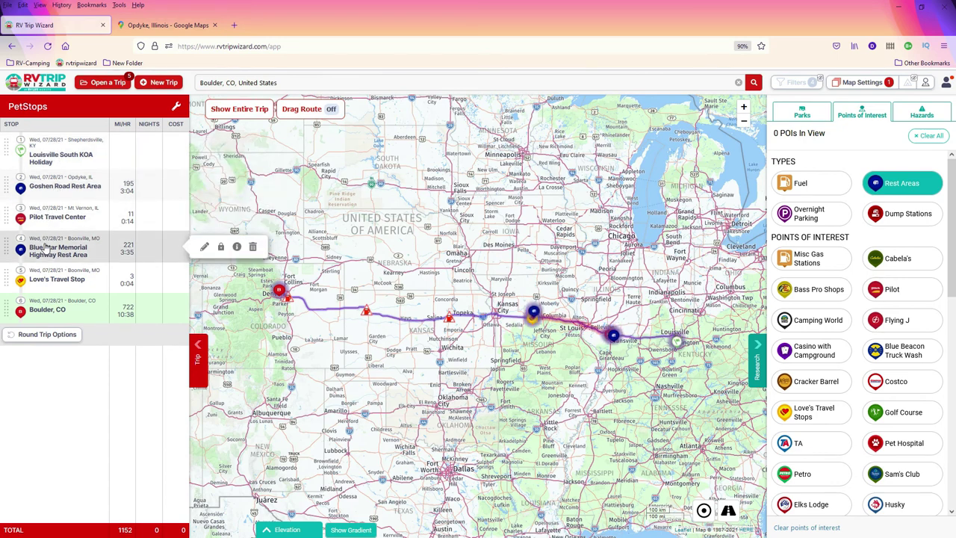
mouse_move(45, 289)
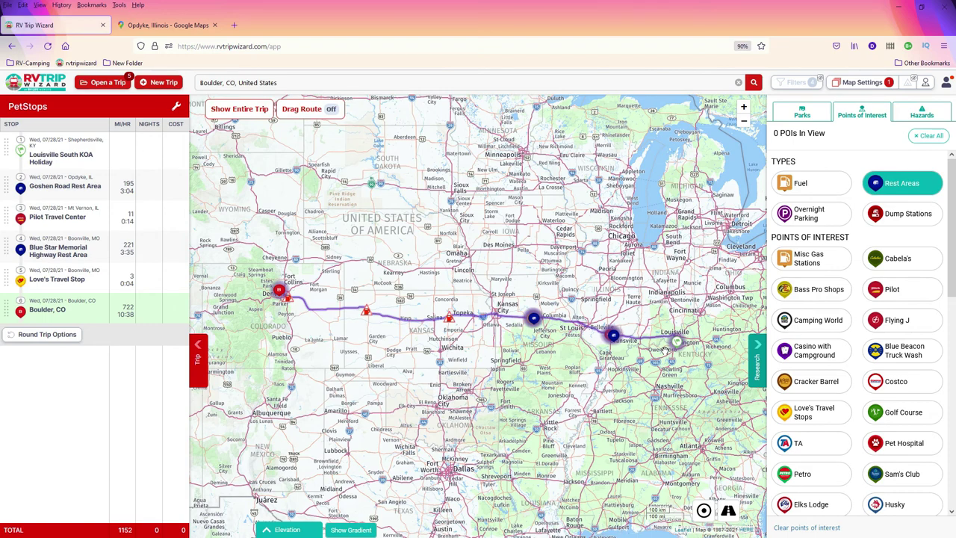
Step: Look at the rest areas along the I-70 route from Love's Travel Stop westward past Kansas City and Topeka
scroll(497, 384, up, 2)
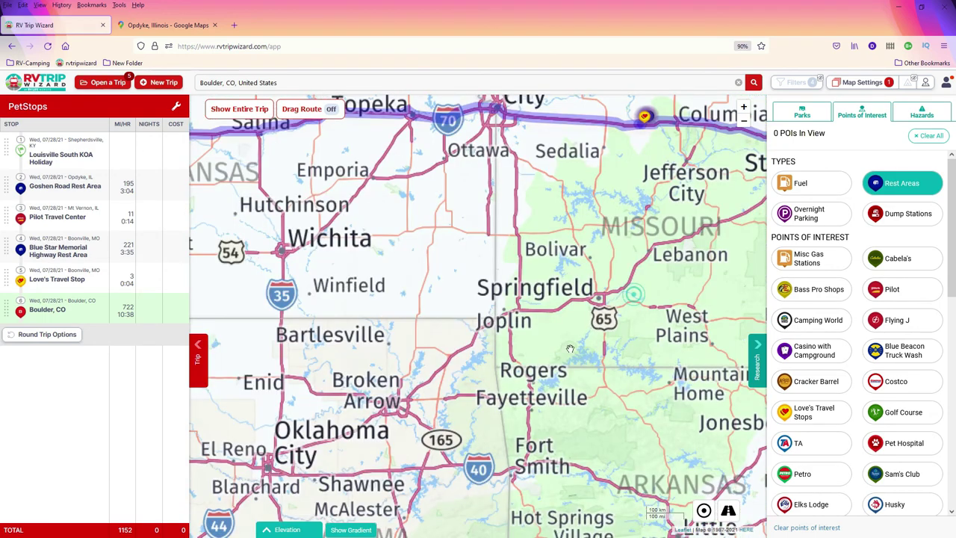
drag(602, 239, 480, 370)
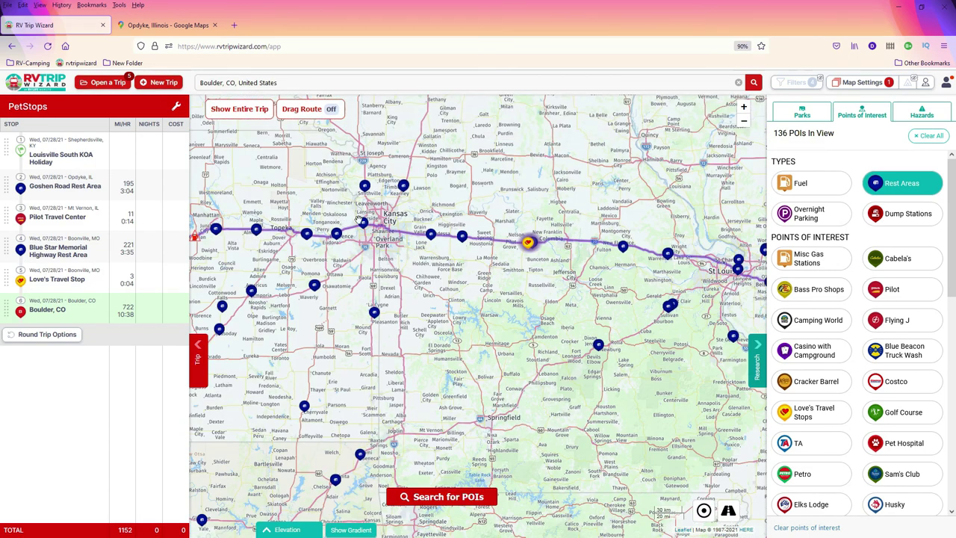